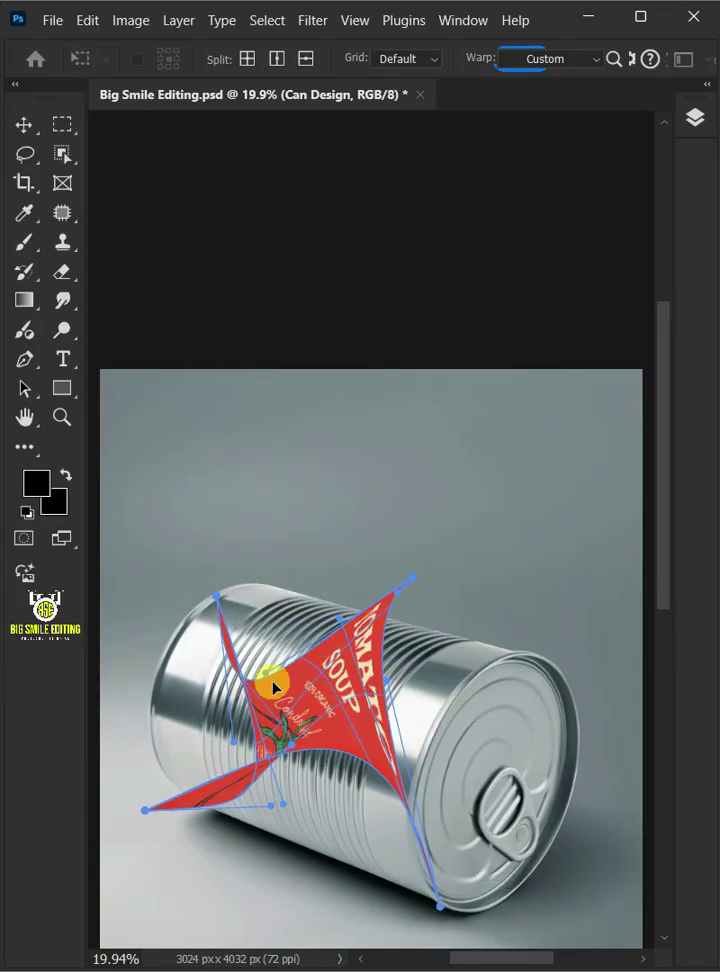
- Drag the warp grid corners and curve so the Tomato Soup label wraps around the can's body
left_click_drag(412, 577, 510, 648)
left_click_drag(271, 805, 321, 898)
left_click_drag(386, 644, 270, 745)
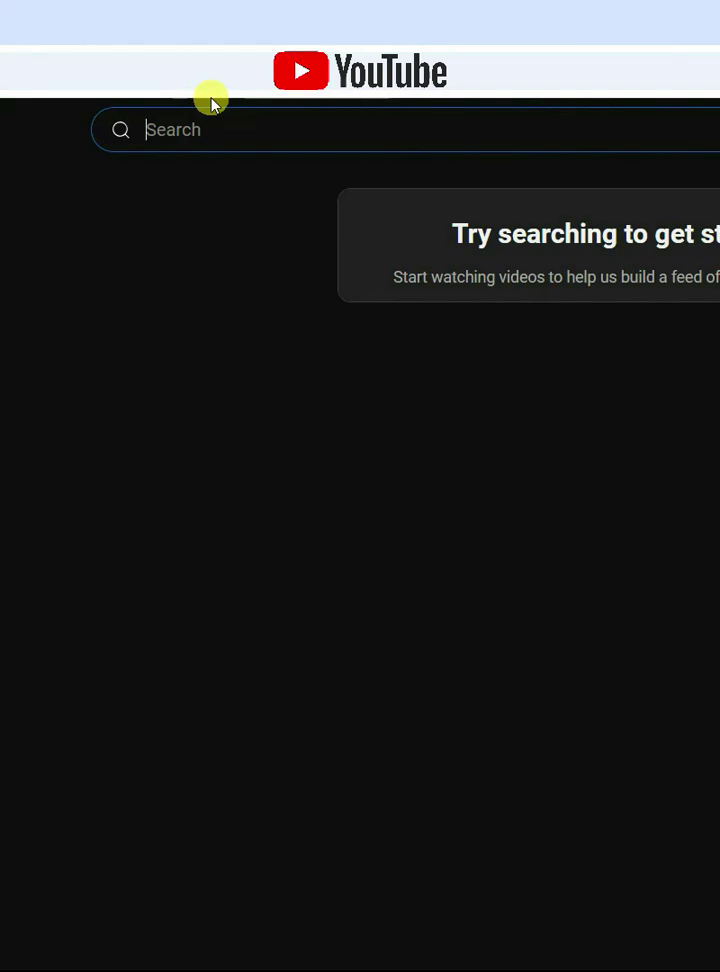
- Search YouTube for 'big smile editin' and open the Big Smile Editing channel
type("big smile editing")
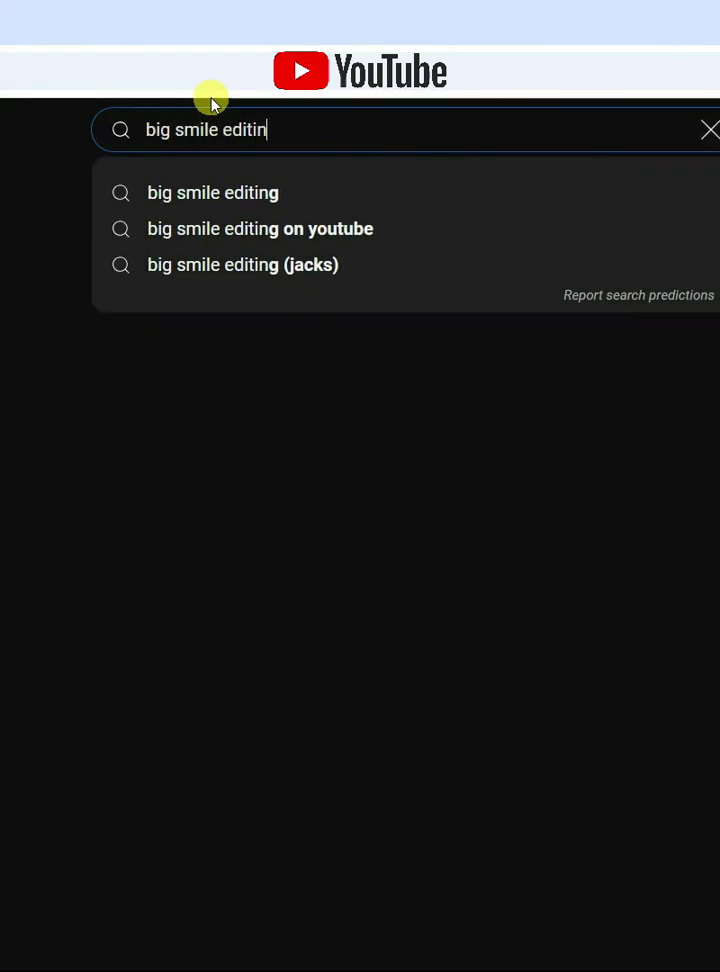
key("Return")
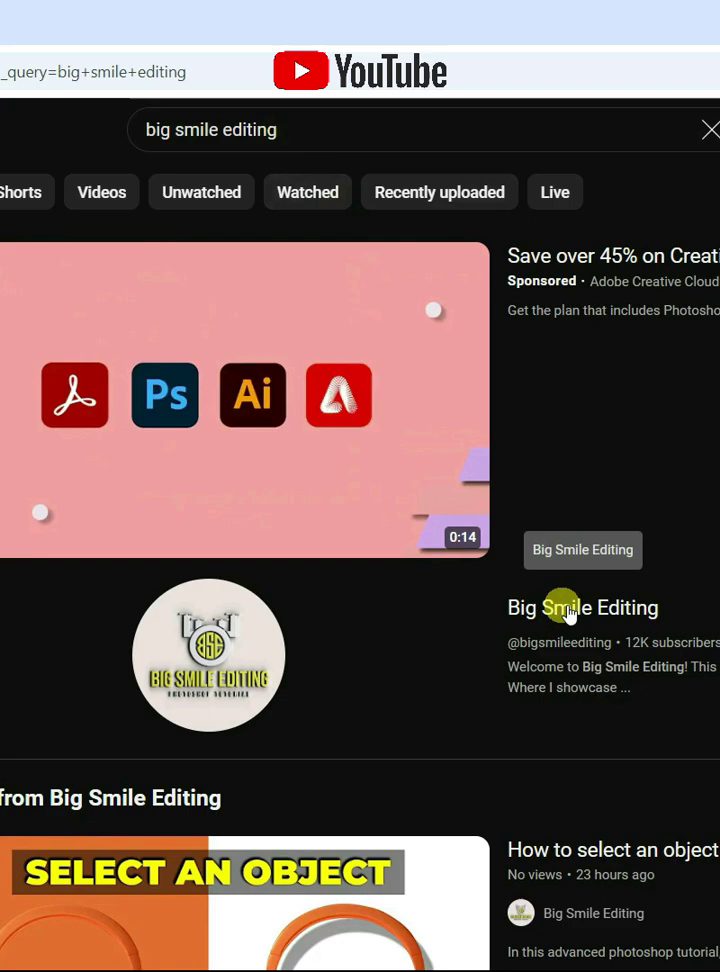
left_click(566, 611)
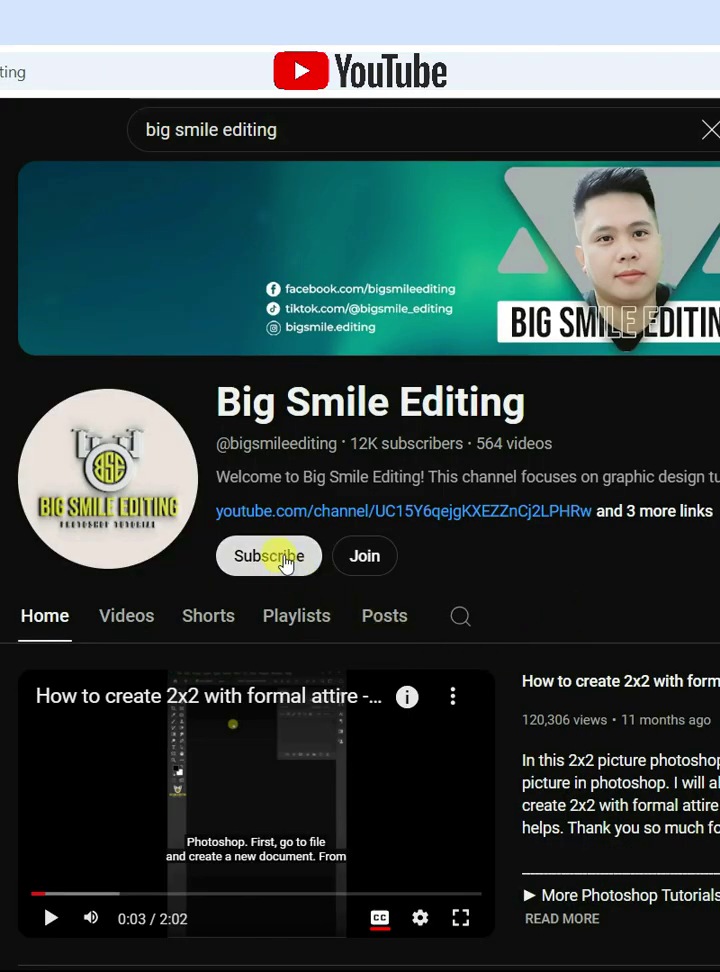
- Subscribe to the channel and set its notification bell to All
left_click(284, 562)
left_click(355, 557)
left_click(282, 597)
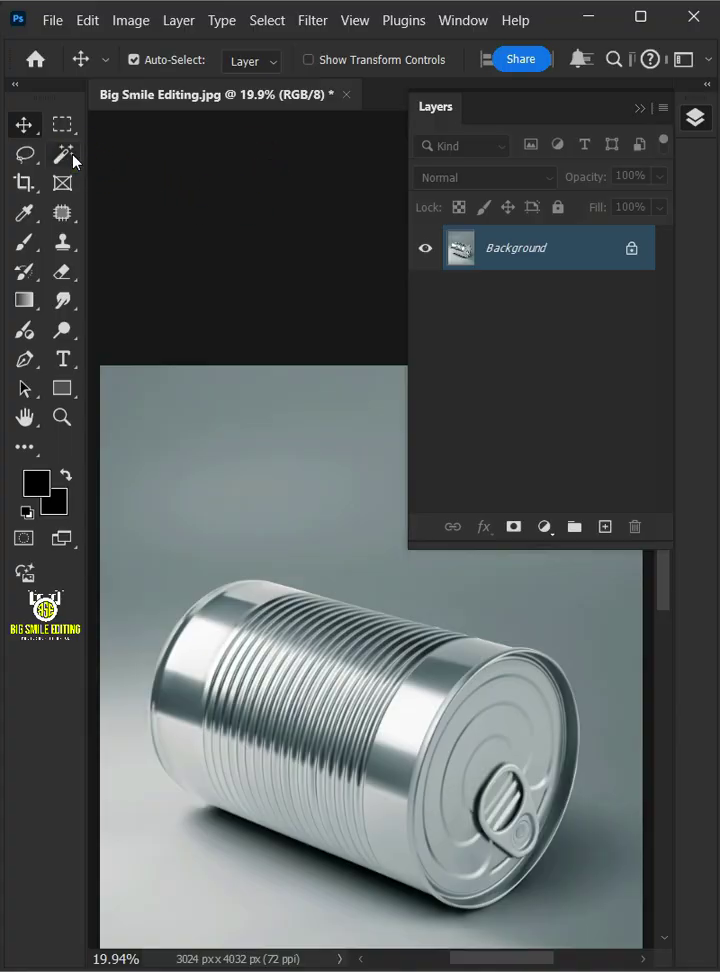
- Select the tin can's body with the Quick Selection Tool
left_click(73, 158)
left_click(156, 177)
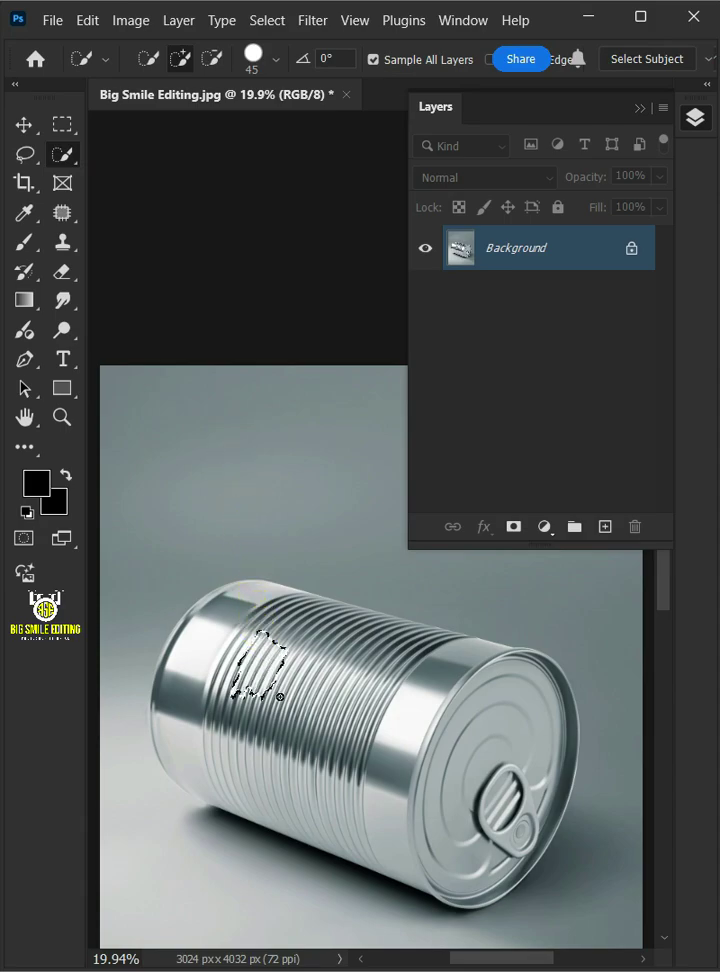
mouse_move(258, 708)
left_mouse_down()
mouse_move(203, 683)
mouse_move(246, 602)
mouse_move(316, 614)
mouse_move(368, 706)
mouse_move(379, 785)
mouse_move(413, 653)
mouse_move(354, 616)
mouse_move(423, 644)
mouse_move(464, 635)
left_mouse_up()
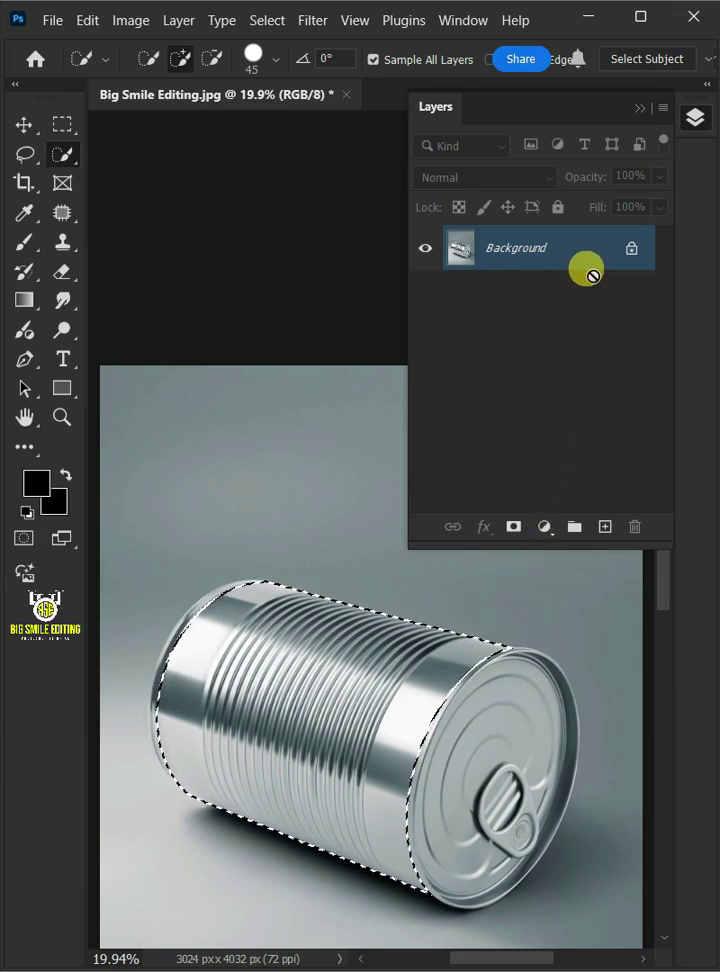
- Copy the selection onto a new layer and name it 'Can Body'
key("ctrl+j")
double_click(514, 249)
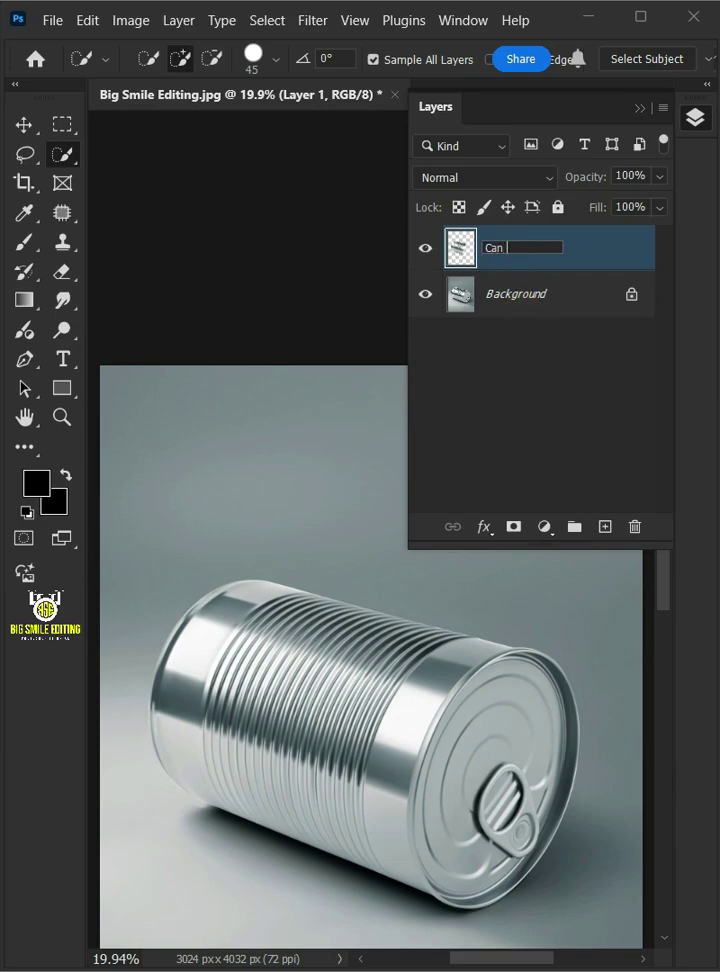
type("Can Body")
left_click(607, 256)
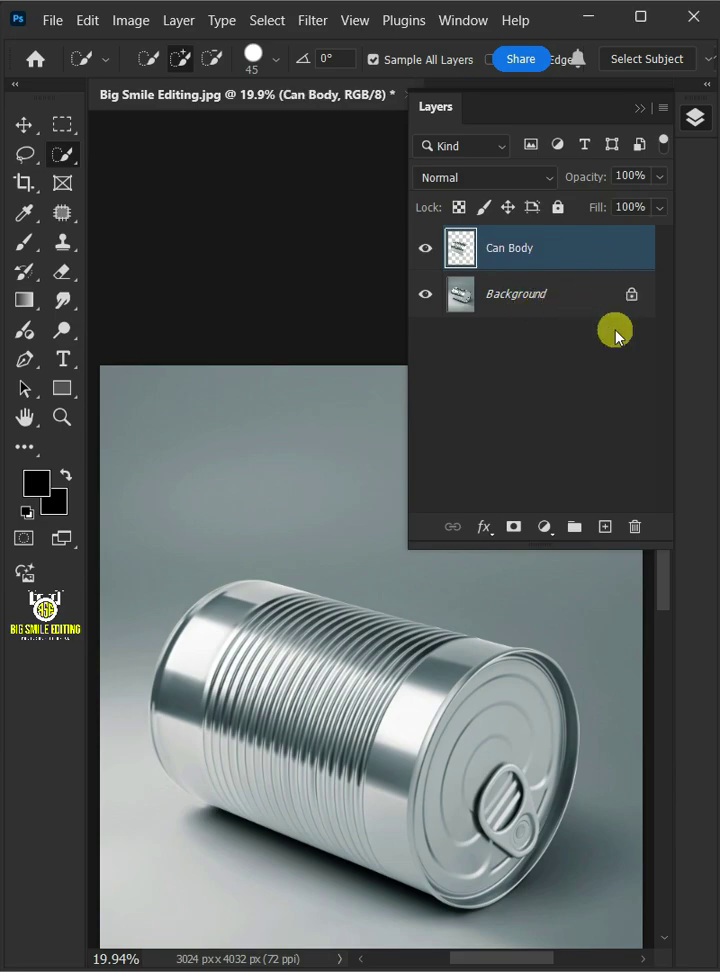
- Draw a black rectangle covering the can with the Rectangle Tool
left_click(69, 401)
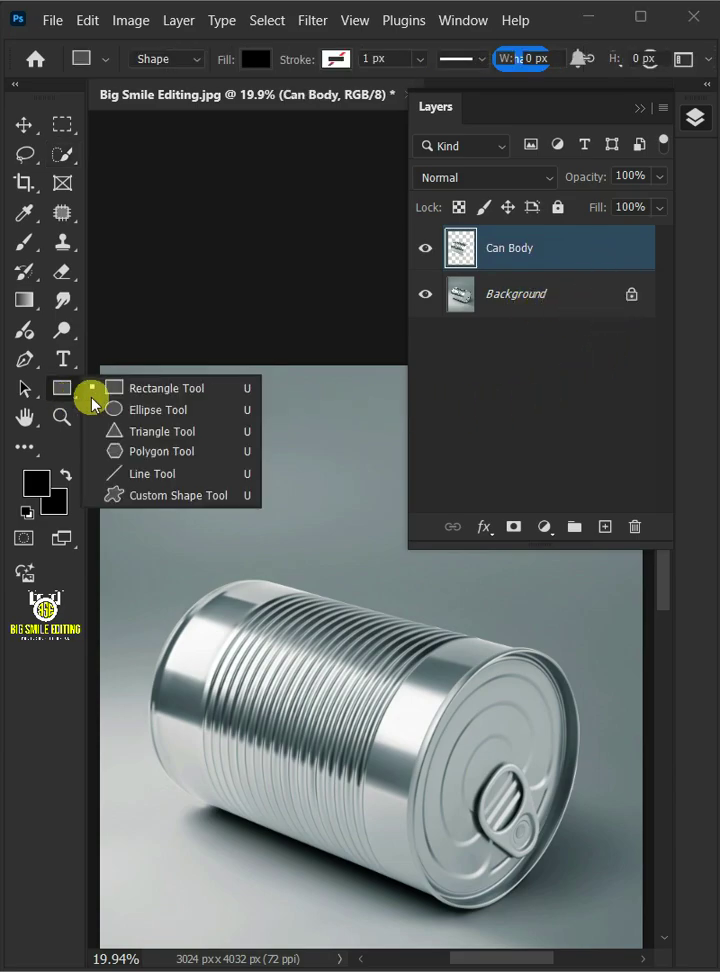
left_click(166, 392)
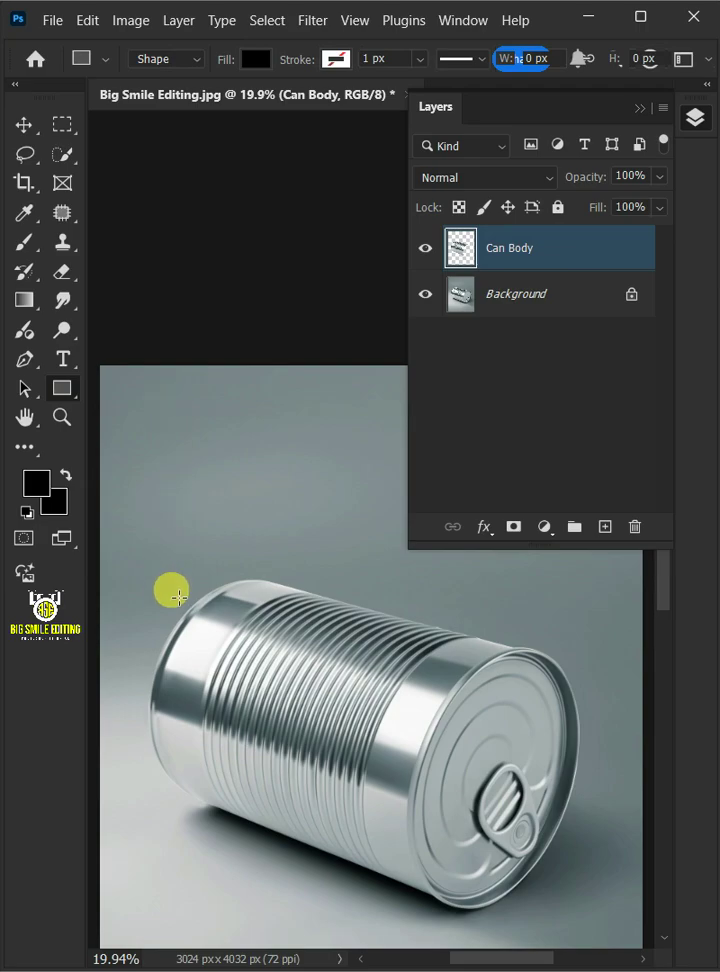
left_click_drag(182, 608, 475, 910)
left_click(415, 31)
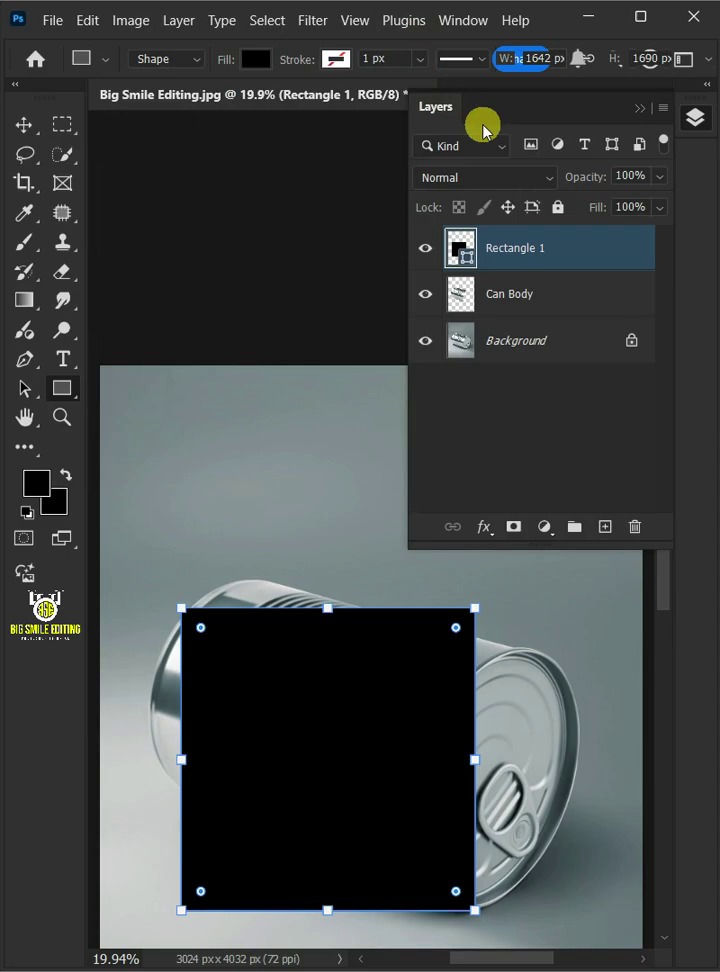
- Lower the rectangle layer's opacity to 25% and convert it to a smart object
left_click_drag(659, 182, 631, 210)
left_click_drag(571, 210, 582, 208)
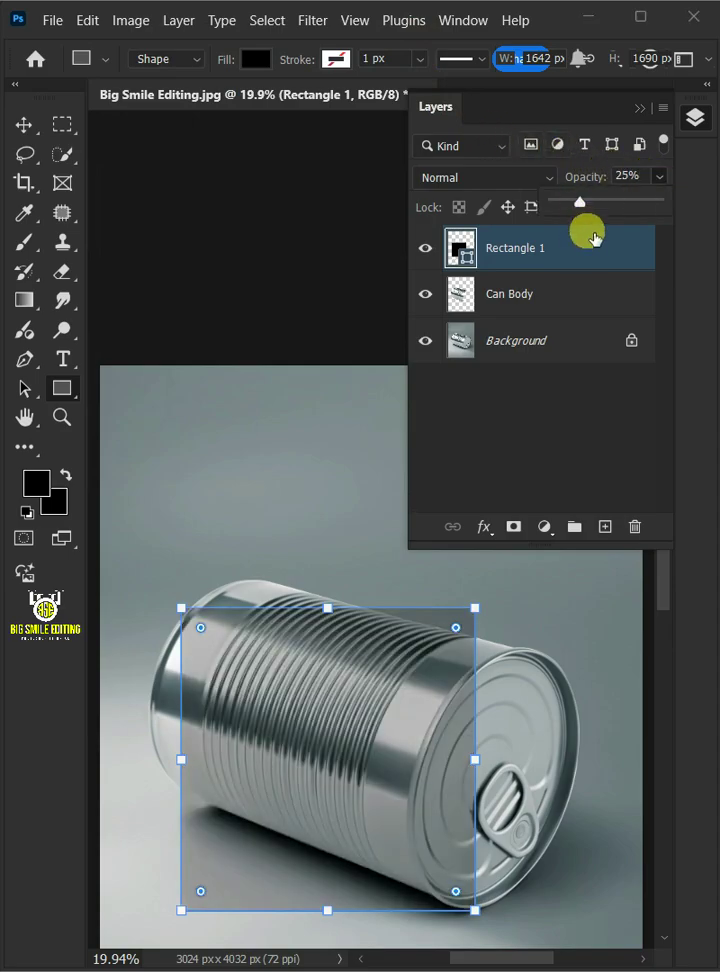
right_click(498, 248)
left_click(548, 506)
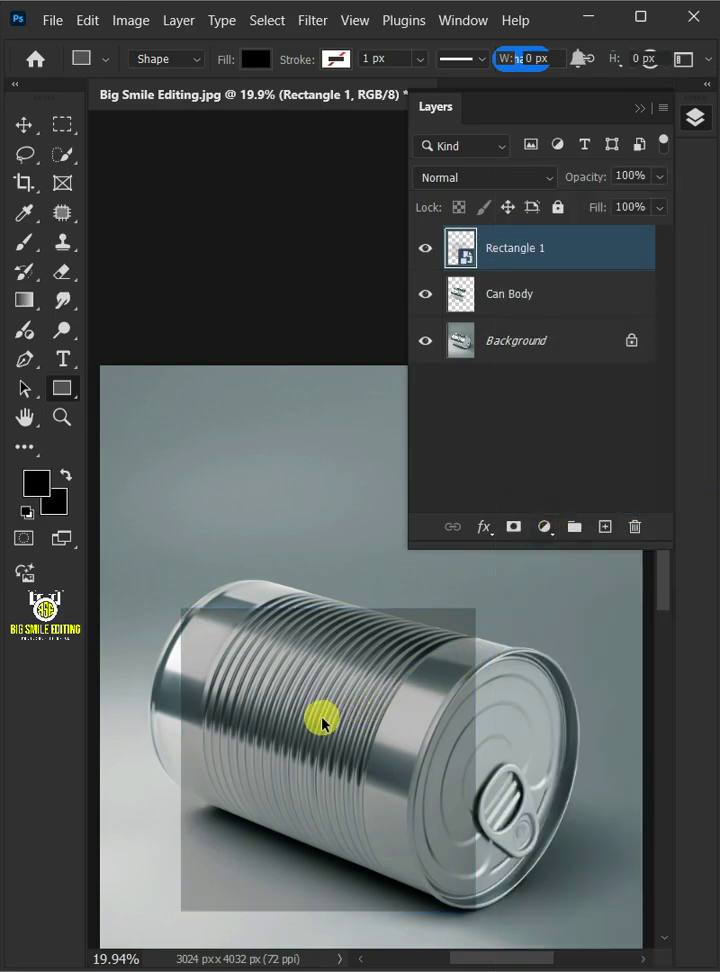
- Rotate the rectangle about 104° and distort its four corners onto the can's rims and edges
key("ctrl+t")
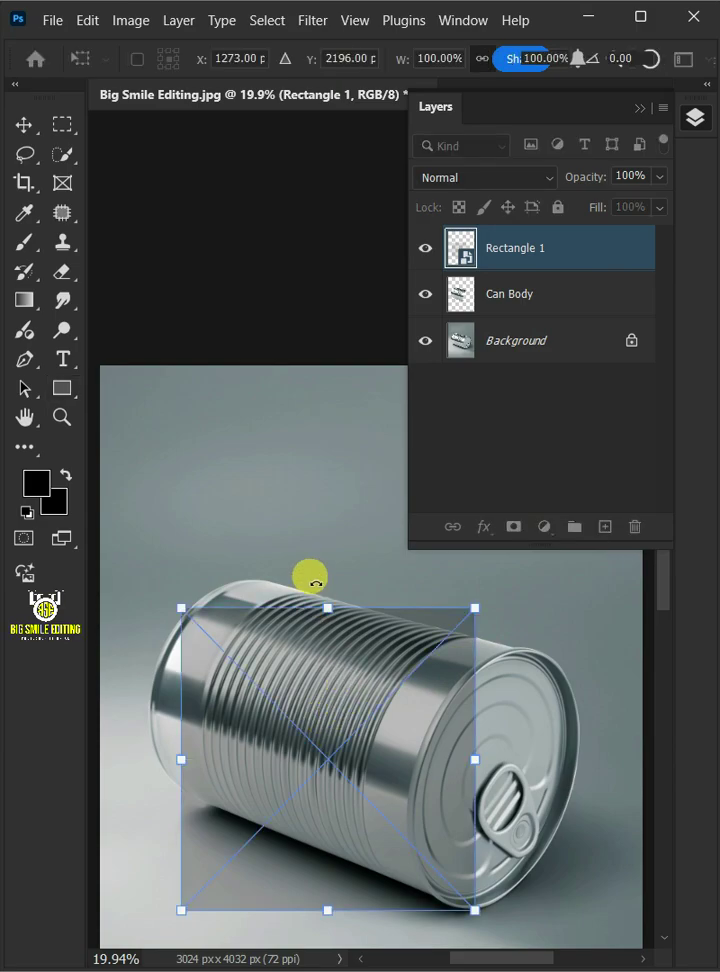
left_click_drag(308, 545, 527, 805)
right_click(346, 690)
left_click(362, 381)
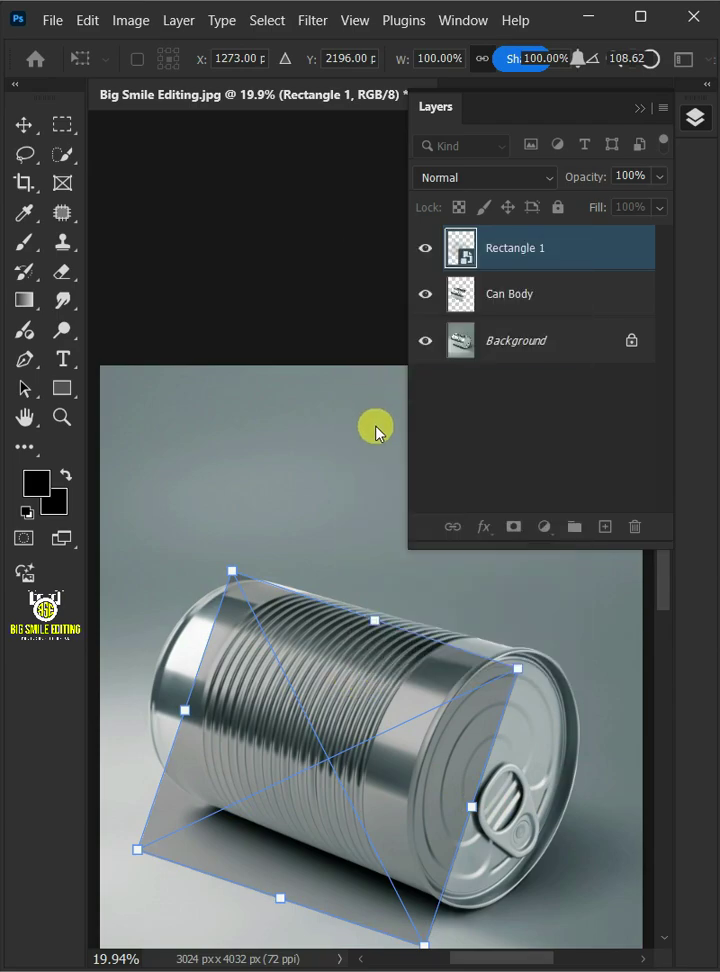
left_click_drag(520, 673, 534, 647)
left_click_drag(428, 941, 467, 911)
left_click_drag(152, 866, 174, 790)
left_click_drag(232, 573, 283, 583)
left_click_drag(189, 799, 193, 799)
- Warp the rectangle with the Cylinder warp preset
right_click(313, 654)
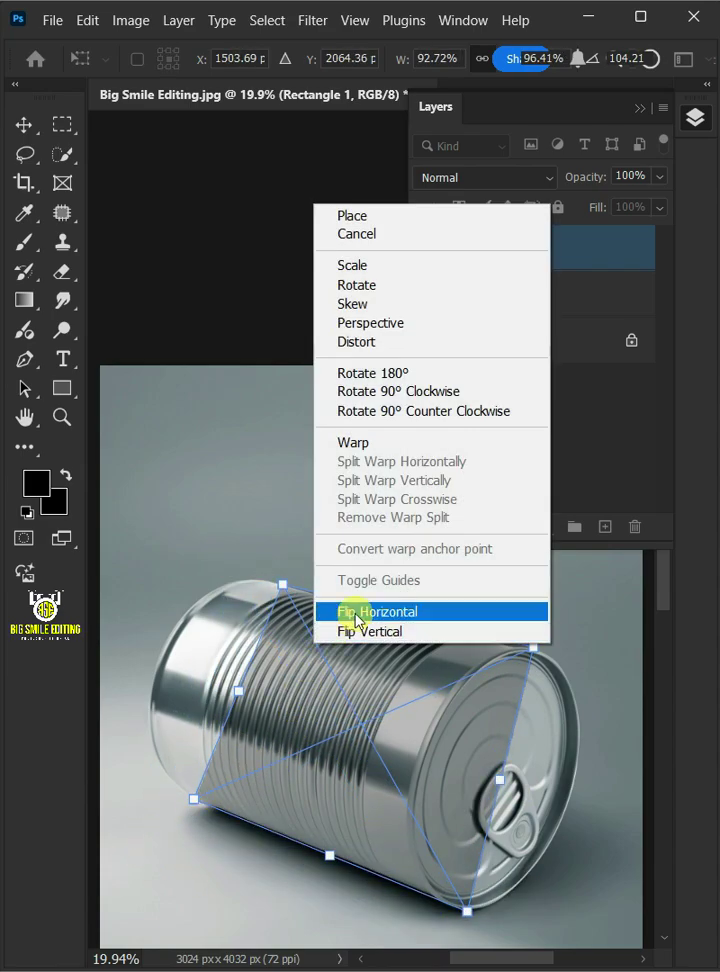
left_click(346, 444)
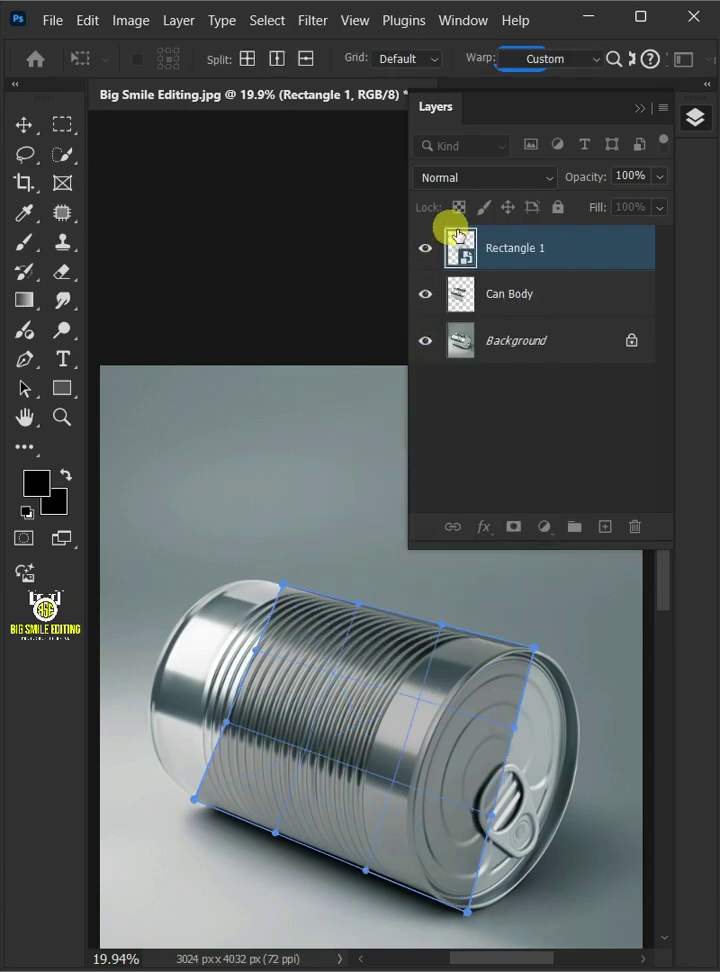
left_click(513, 67)
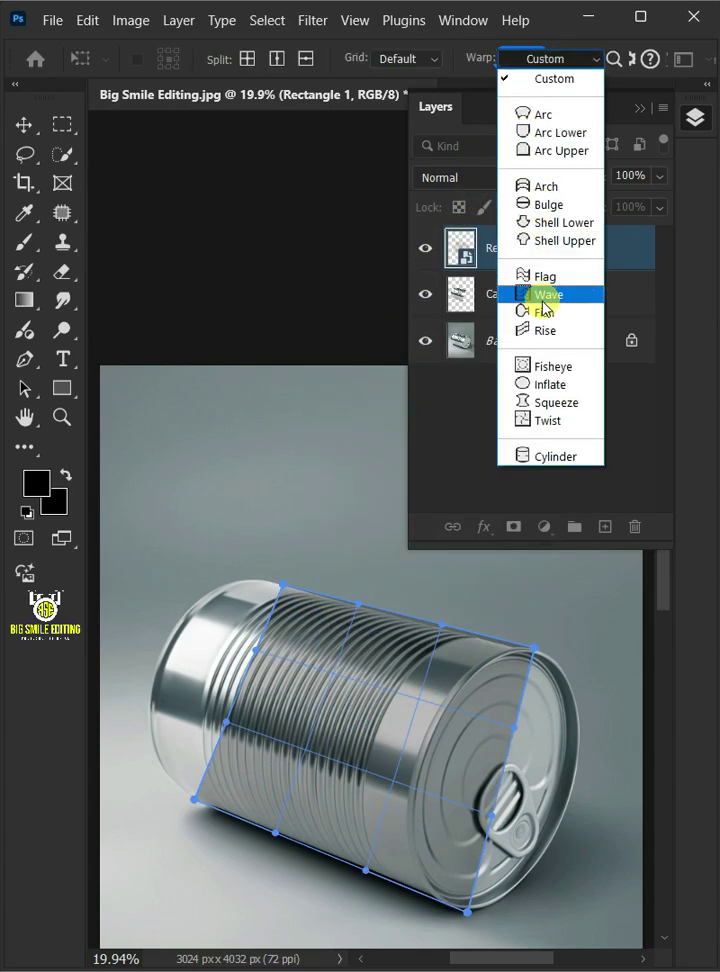
left_click(545, 515)
- Adjust the cylinder warp's top, bottom and side edges to fit the can's rounded body
left_click(562, 636)
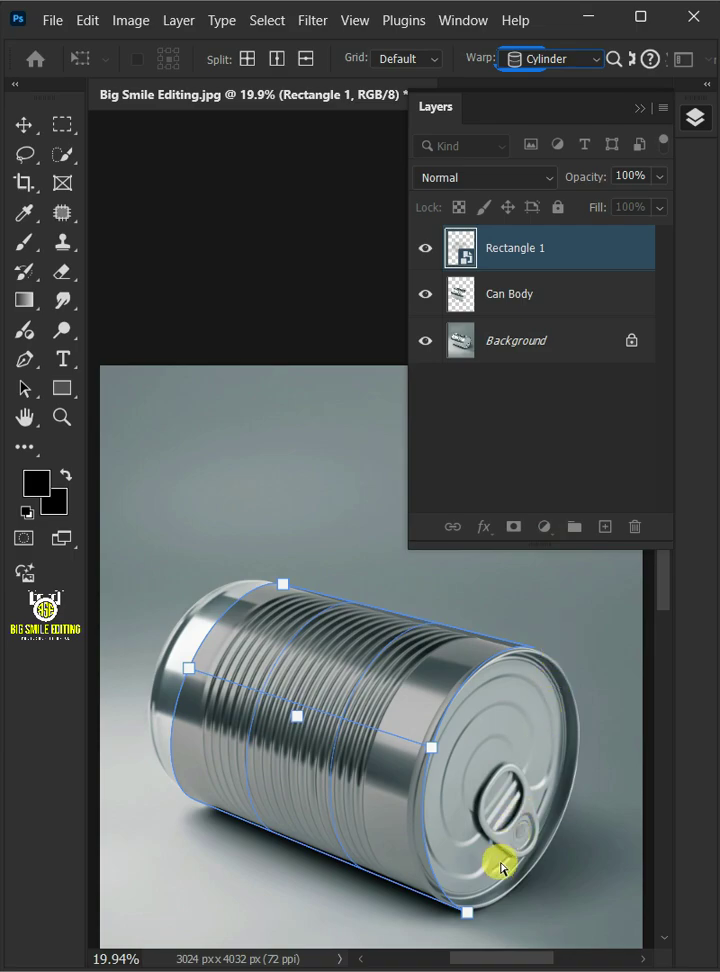
left_click_drag(474, 915, 478, 916)
left_click_drag(190, 657, 154, 656)
left_click_drag(278, 582, 281, 581)
left_click_drag(431, 746, 427, 744)
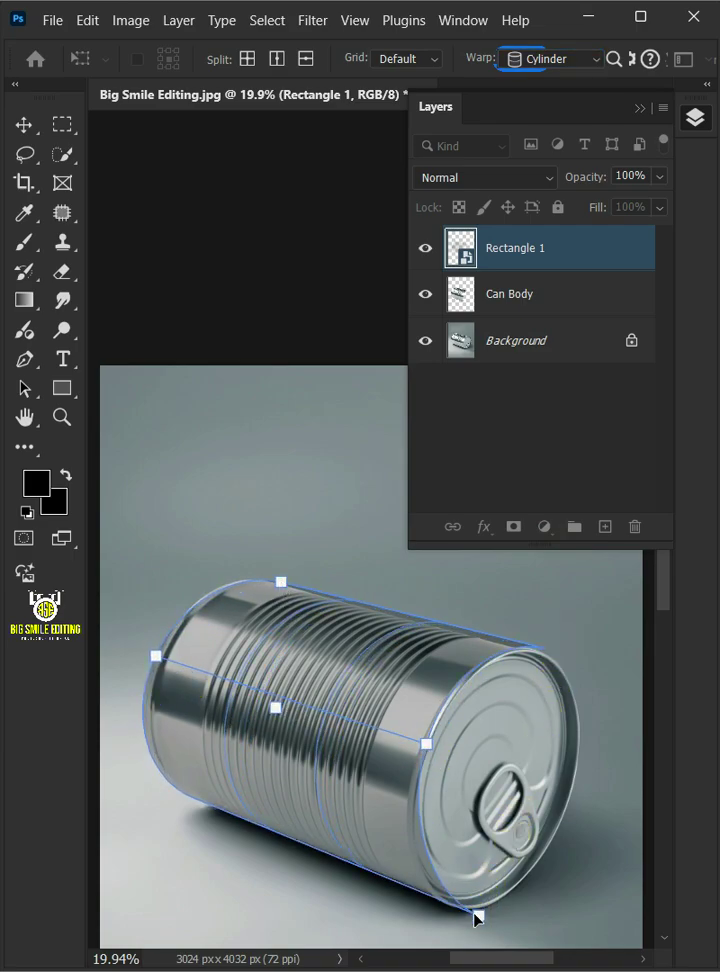
left_click_drag(156, 656, 162, 660)
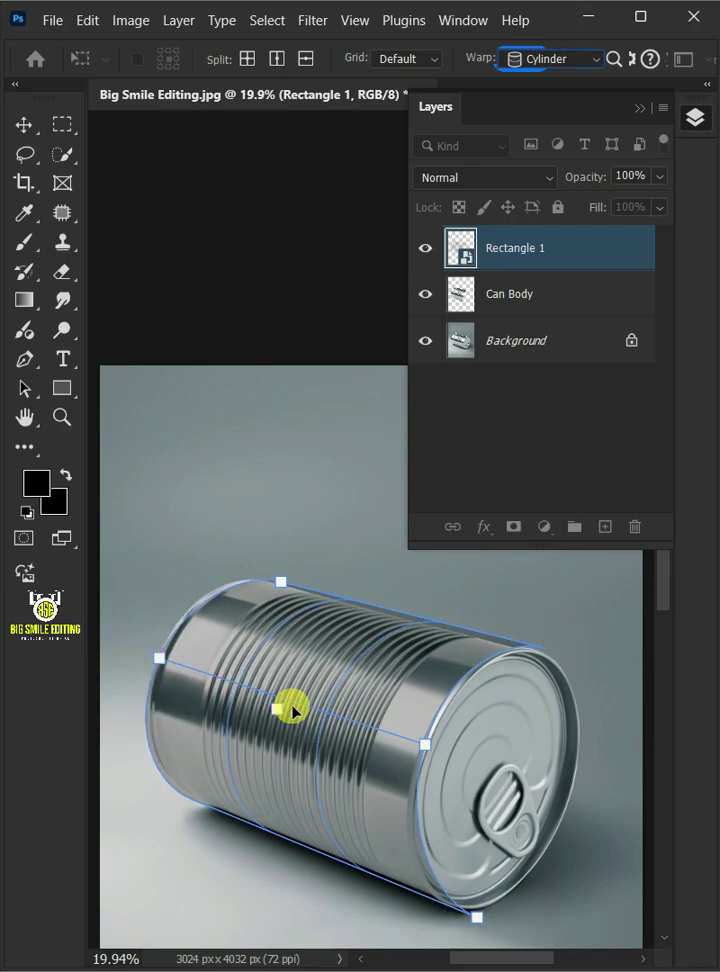
- Commit the warp, clip the rectangle to Can Body, and rename it 'Place Design'
key("Return")
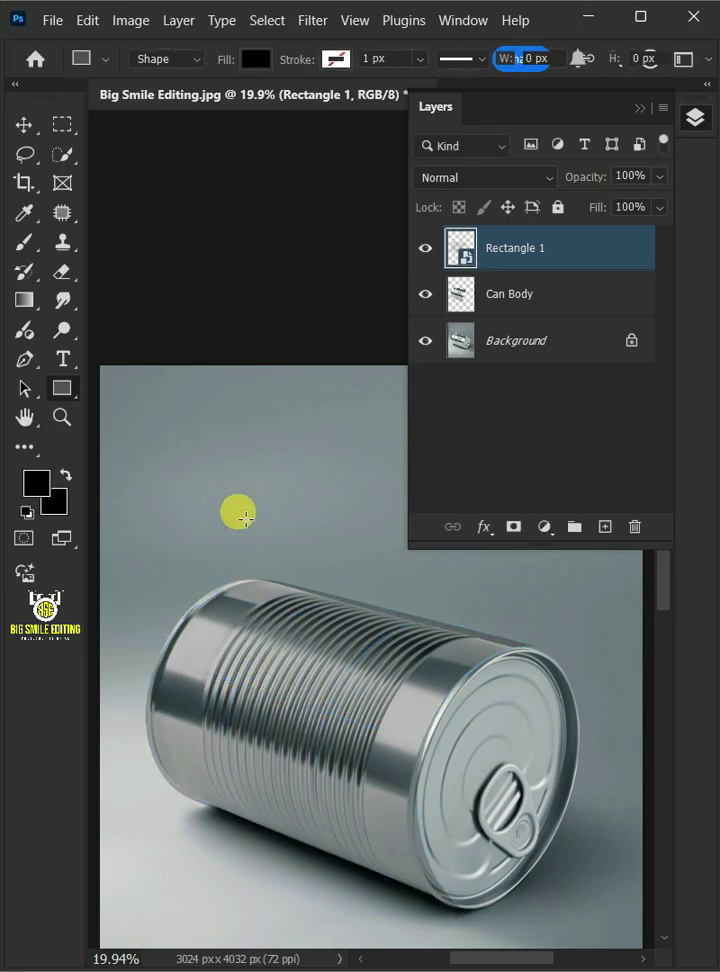
left_click(180, 21)
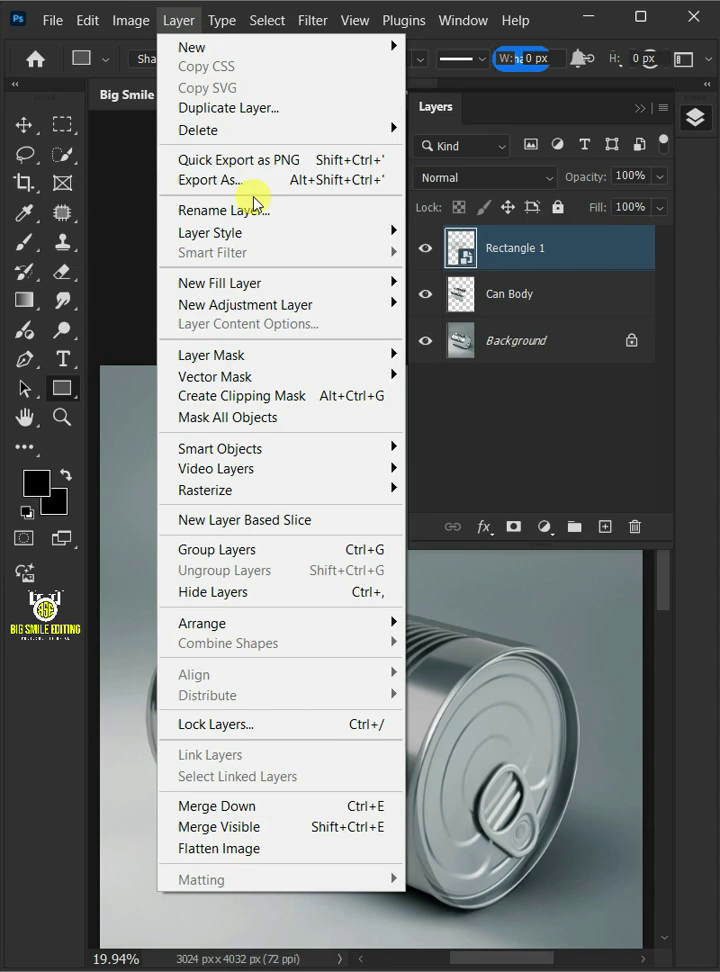
left_click(245, 396)
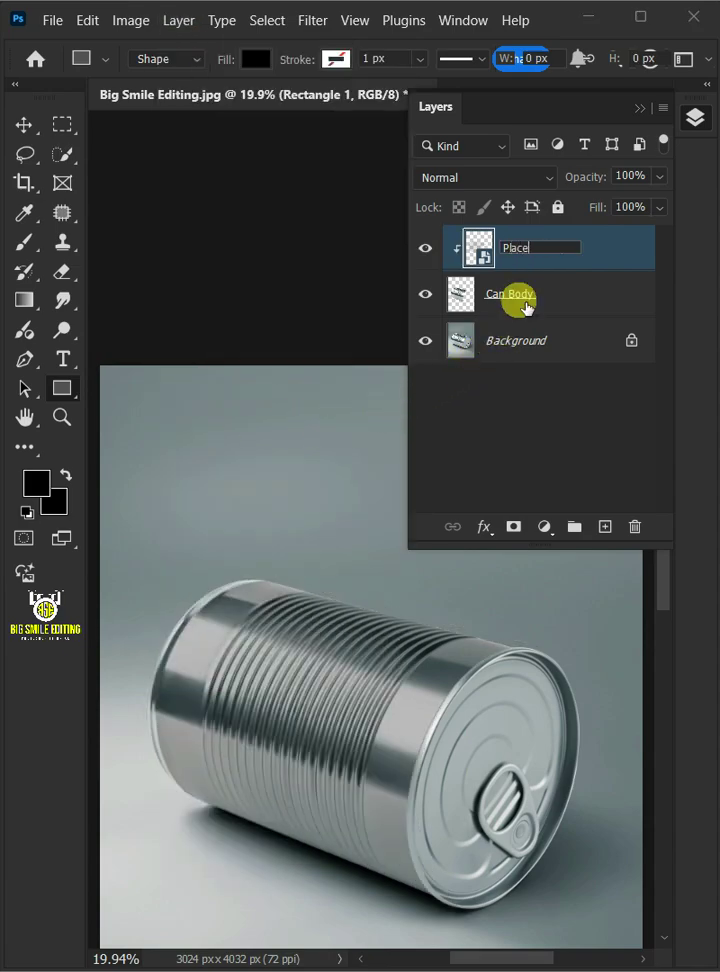
type("ign")
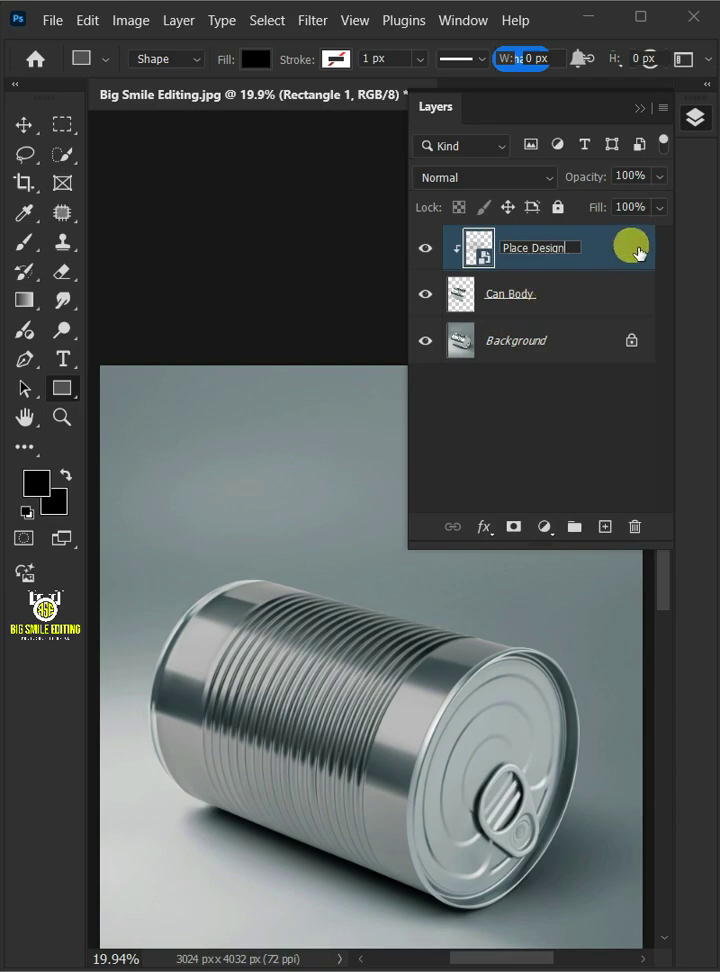
left_click(636, 248)
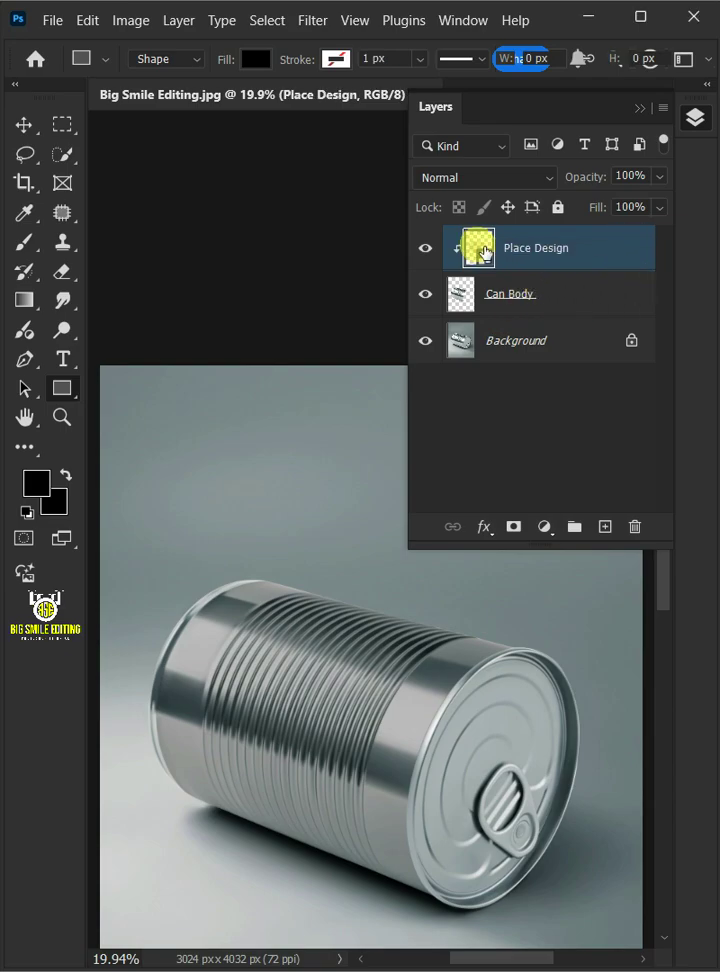
- Open the Place Design smart object and place the Can Design image into it as embedded
double_click(481, 249)
left_click(52, 21)
left_click(193, 467)
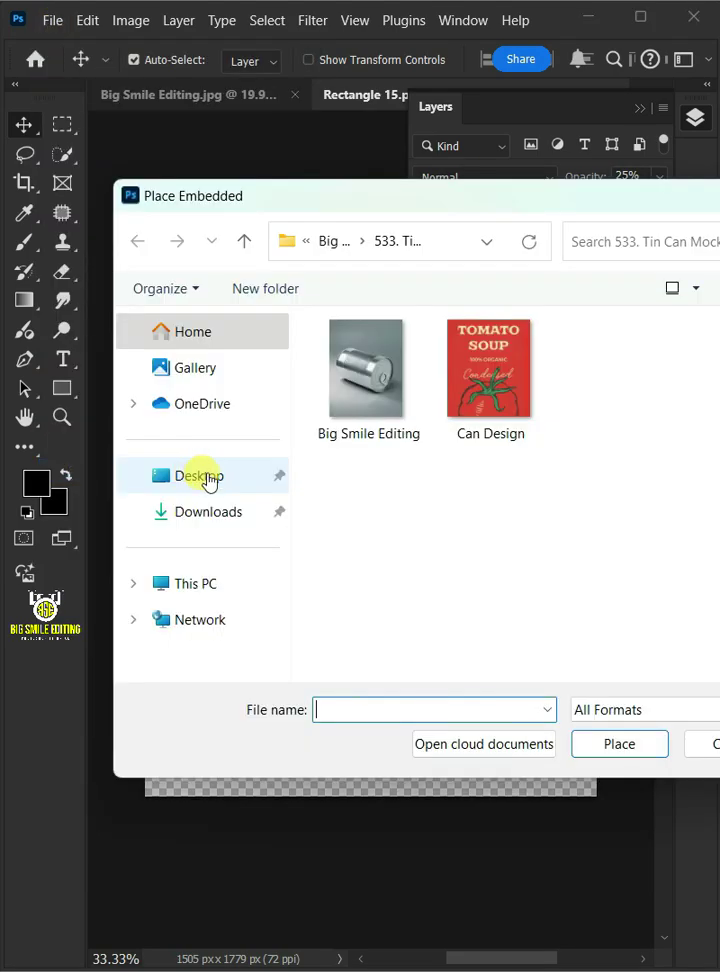
left_click(460, 390)
double_click(466, 390)
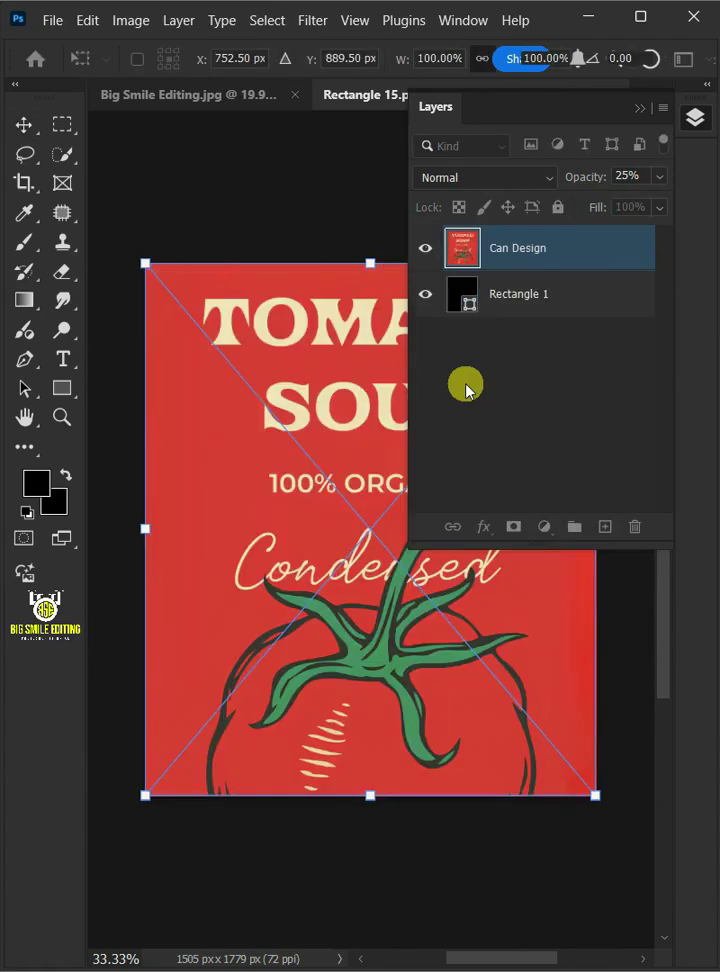
- Resize the Can Design label to fill the rectangle and commit the transform
left_click_drag(369, 282, 393, 717)
left_click_drag(558, 486, 588, 661)
left_click_drag(163, 500, 371, 800)
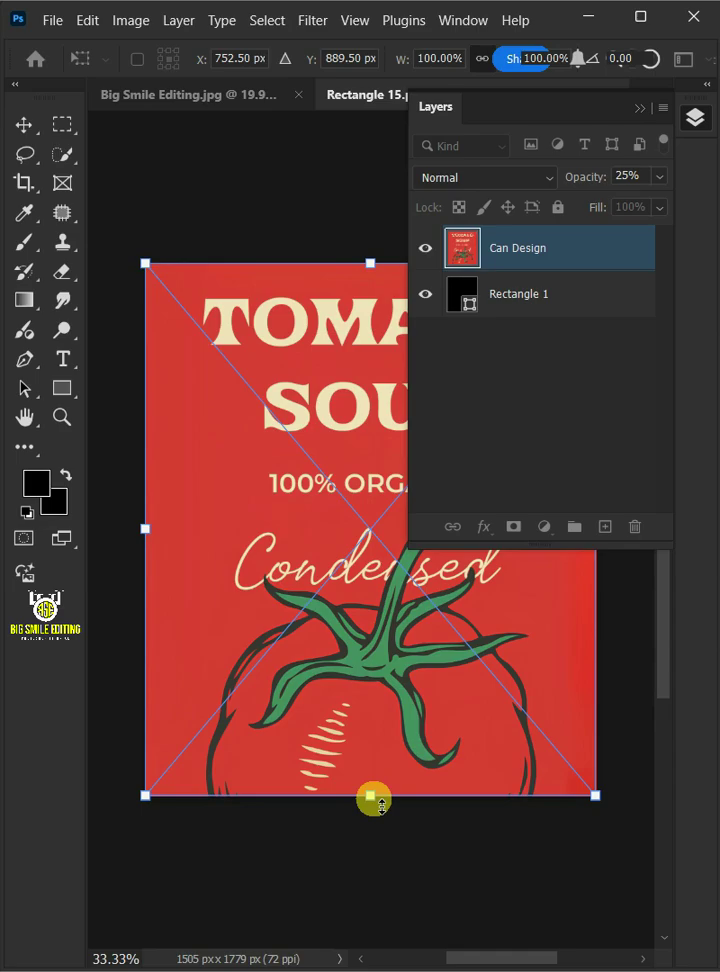
double_click(369, 605)
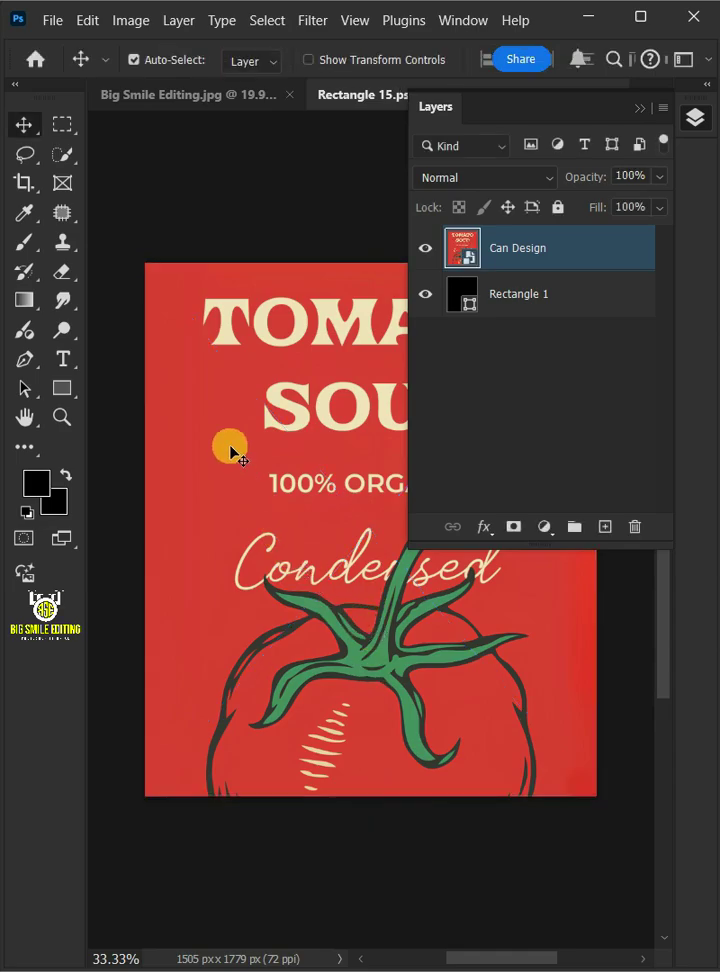
- Save the label file
left_click(54, 22)
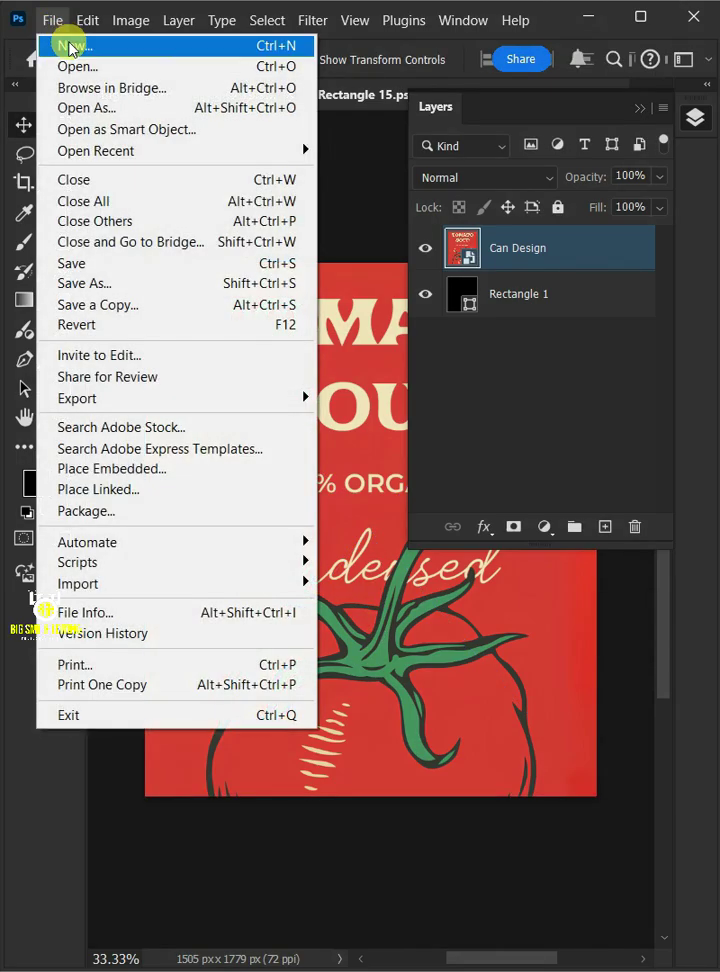
left_click(80, 263)
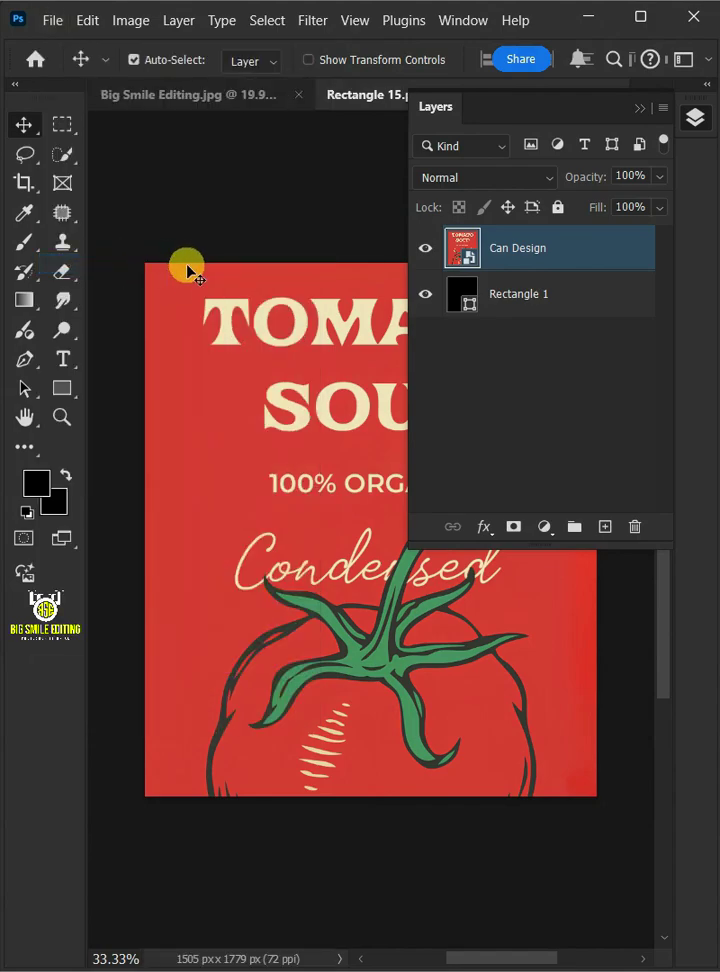
right_click(326, 95)
- Close the label file and set the Place Design layer's blend mode to Linear Burn
left_click(340, 130)
left_click(421, 180)
left_click(443, 318)
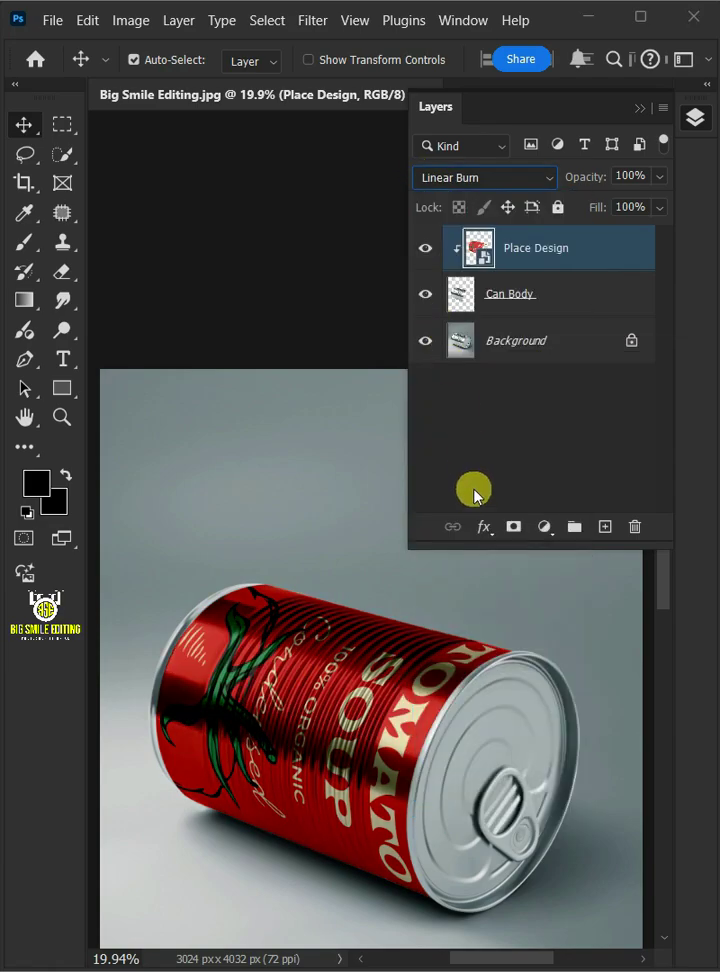
- In Blending Options, split the Underlying Layer white slider to about 185 so highlights show through
left_click(484, 527)
left_click(576, 557)
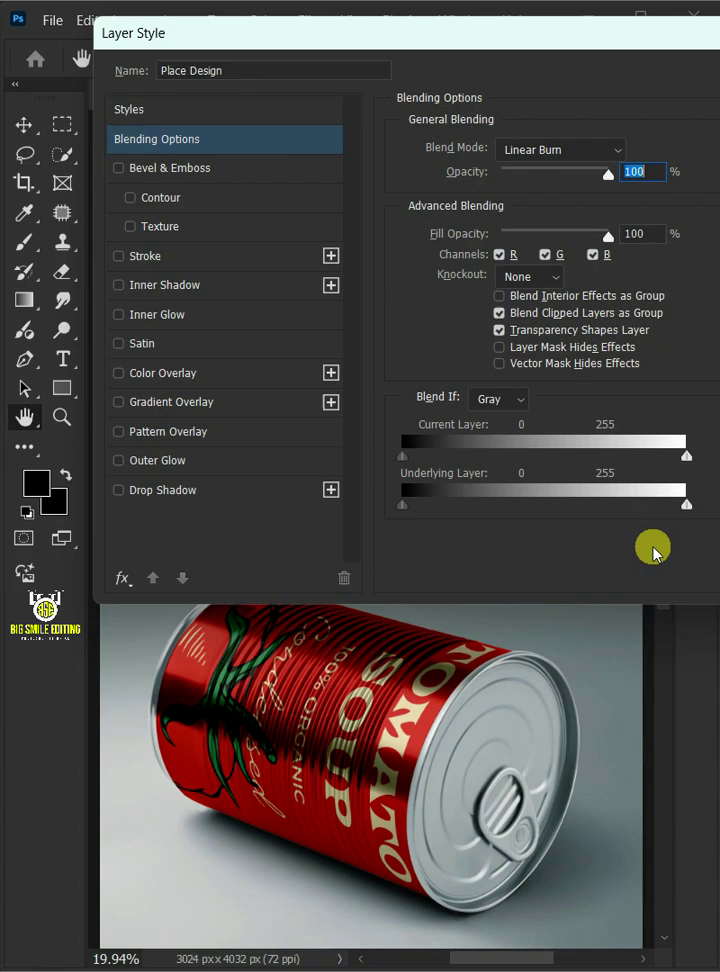
left_click_drag(683, 515, 612, 525)
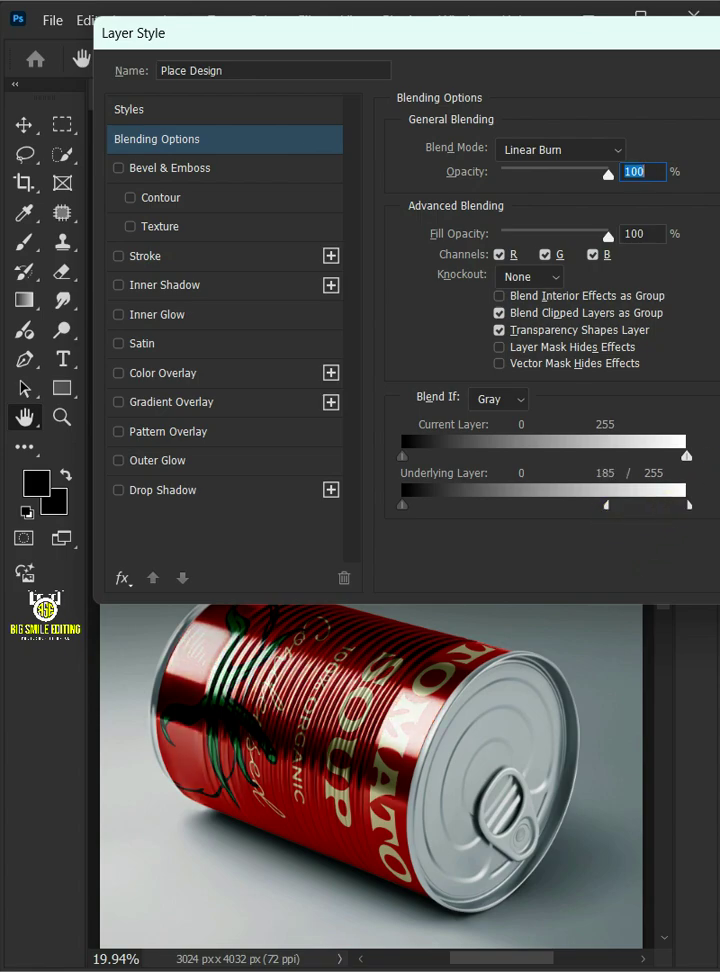
key("Return")
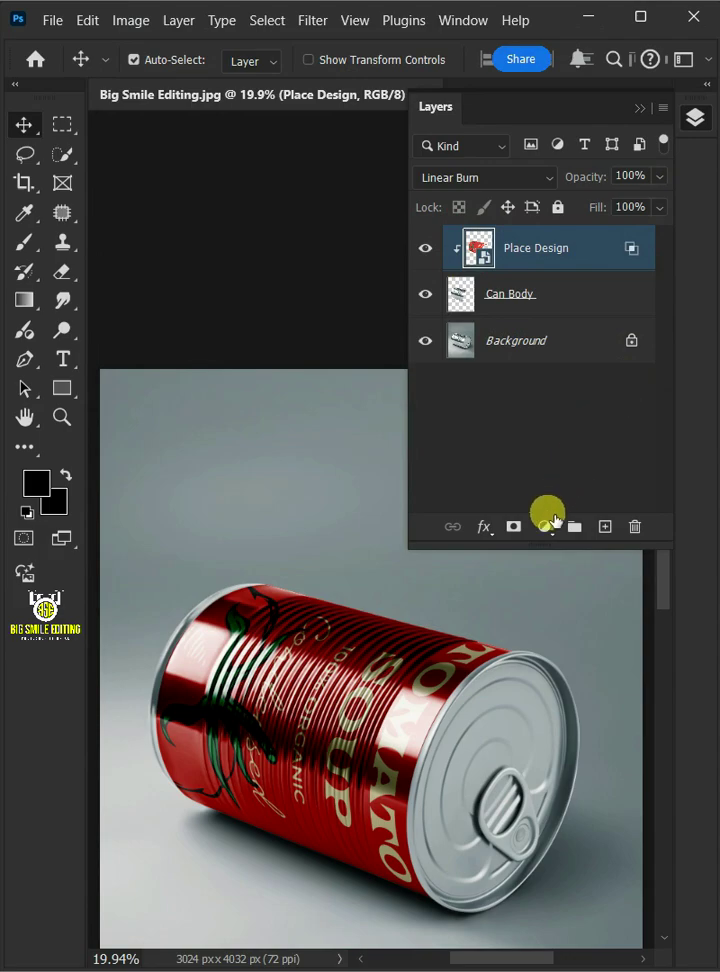
- Add a pure white Solid Color fill layer named 'Highlights'
left_click(553, 519)
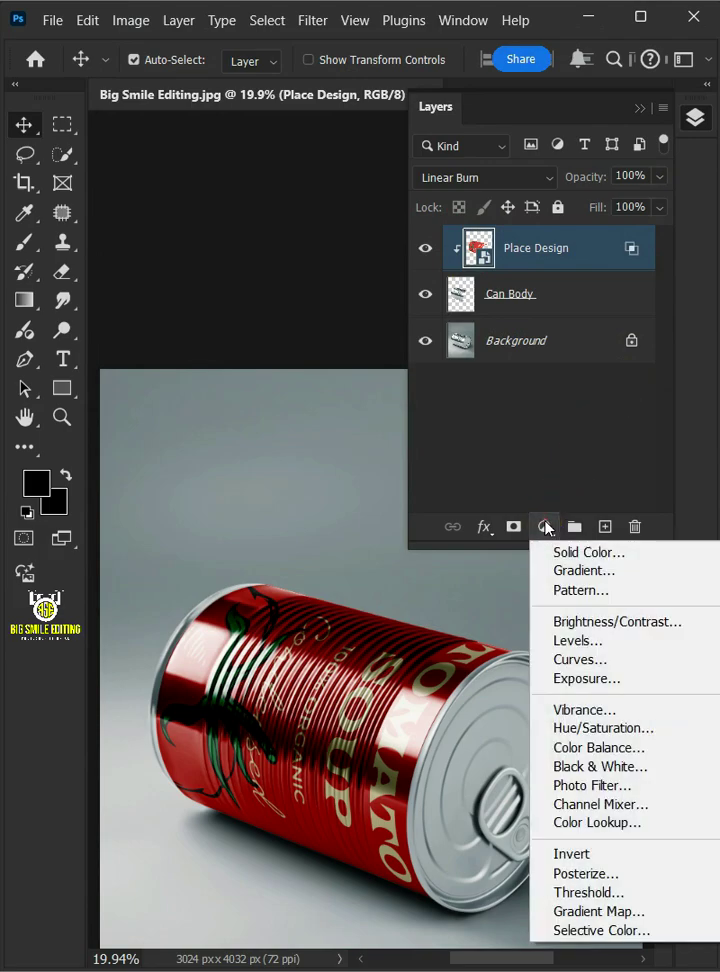
left_click(605, 553)
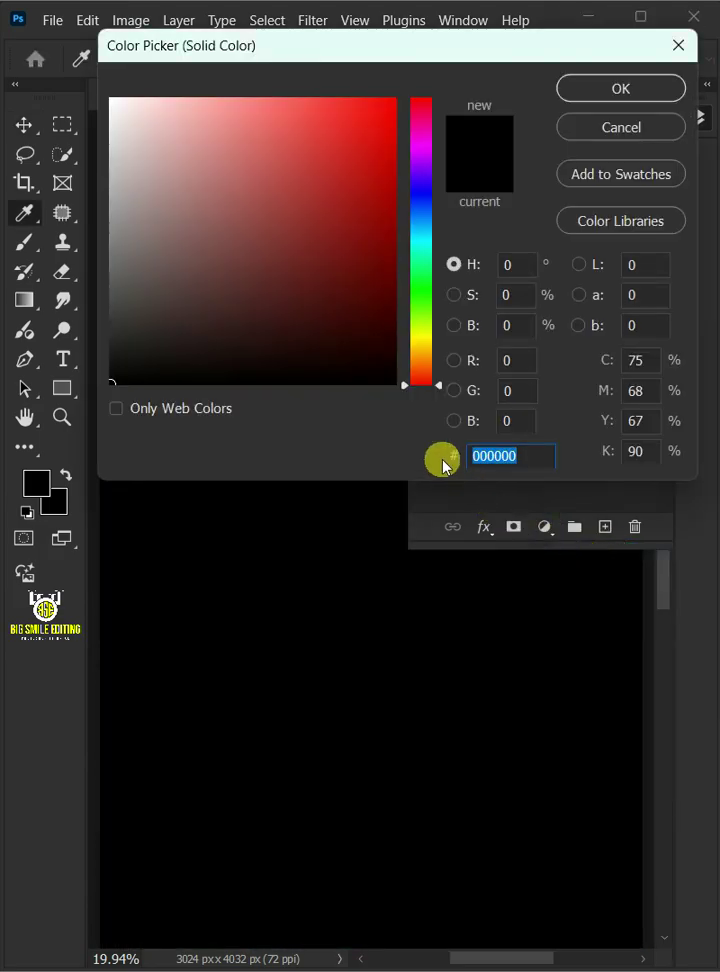
left_click_drag(338, 317, 110, 80)
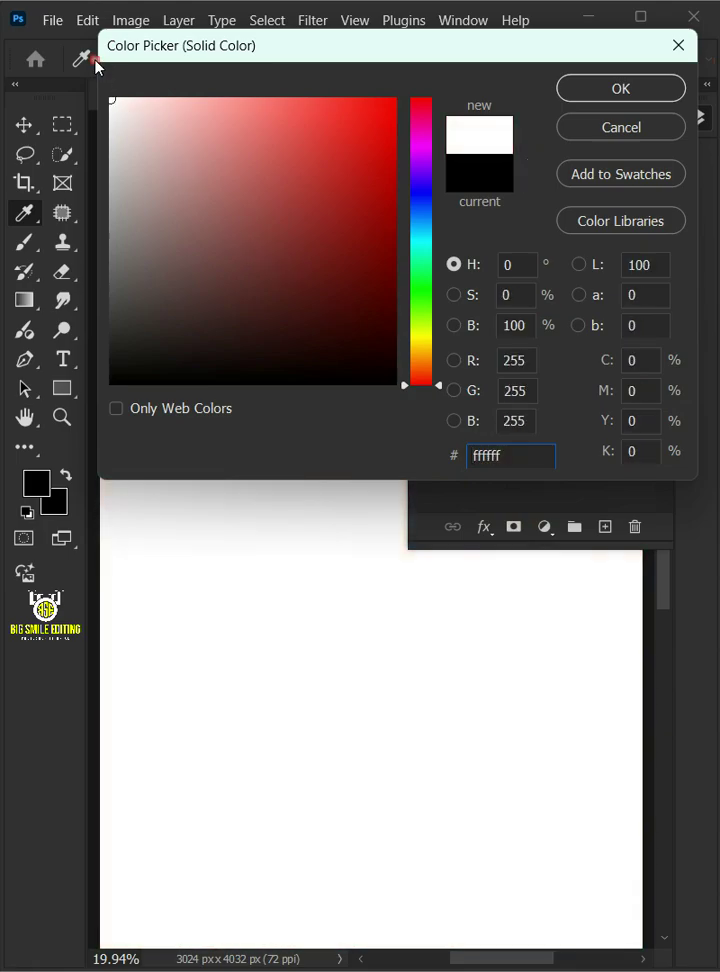
left_click(600, 88)
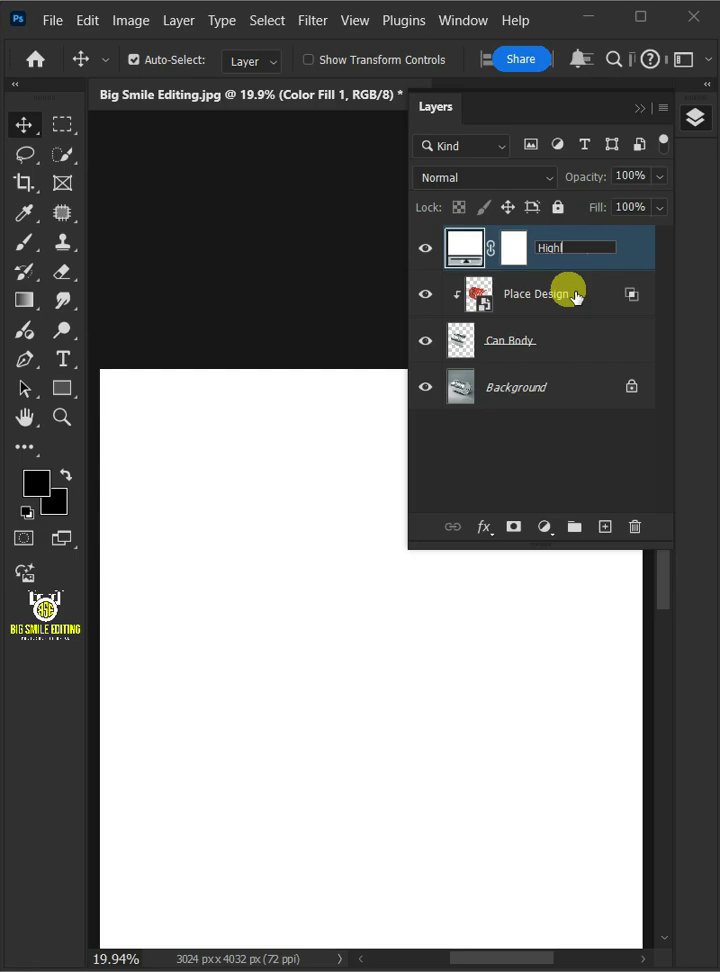
type("Highlights")
left_click(633, 256)
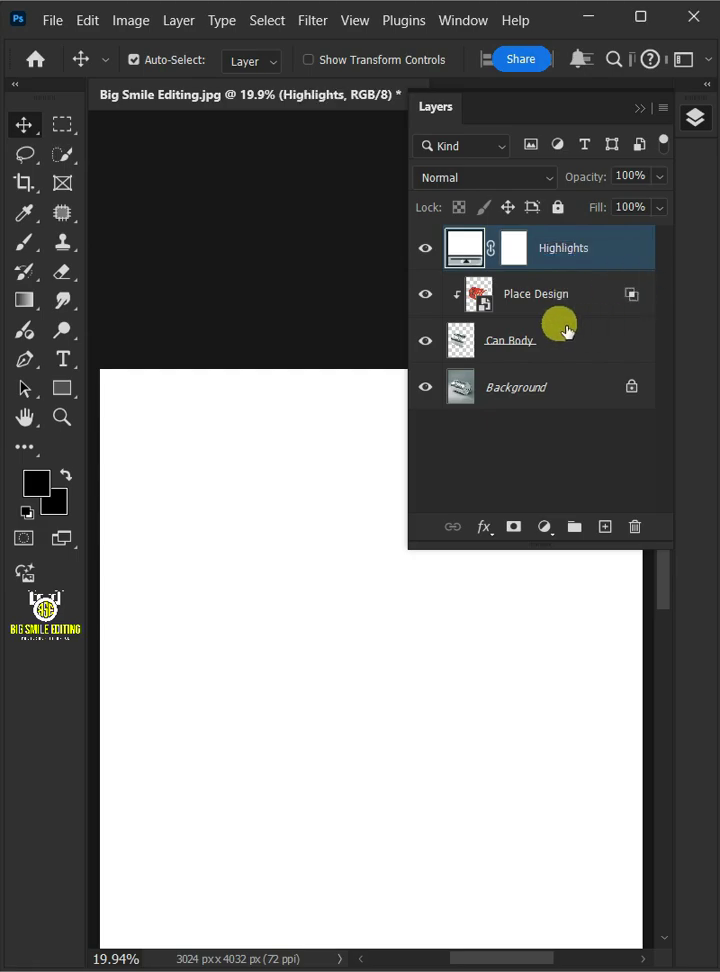
- Clip Highlights to the can, set it to Soft Light, and lower opacity to 60%
left_click(176, 21)
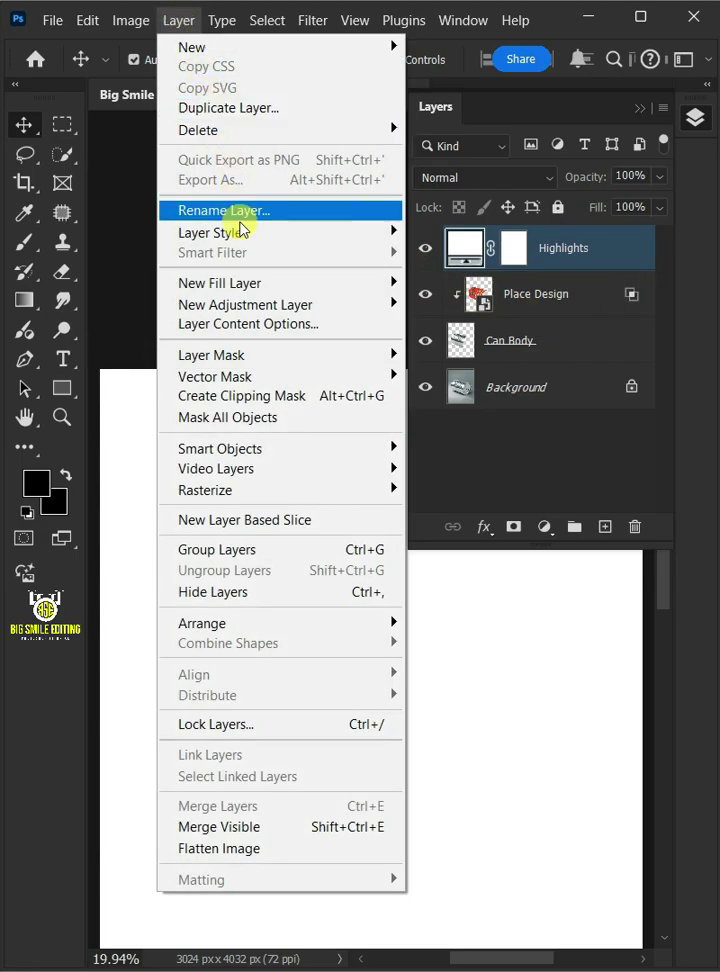
left_click(254, 400)
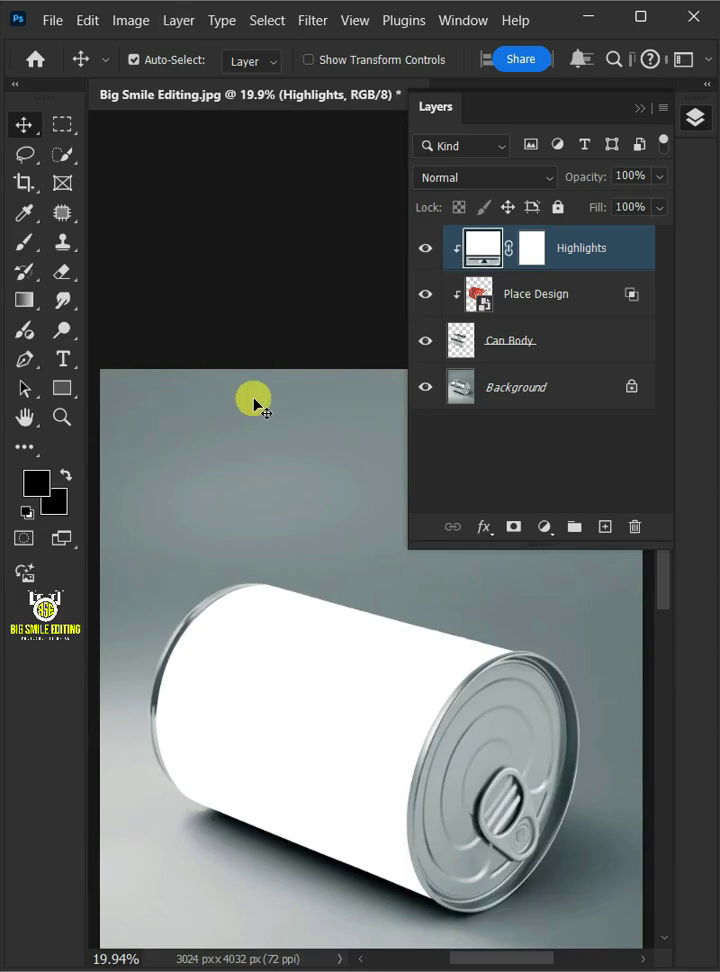
left_click(432, 180)
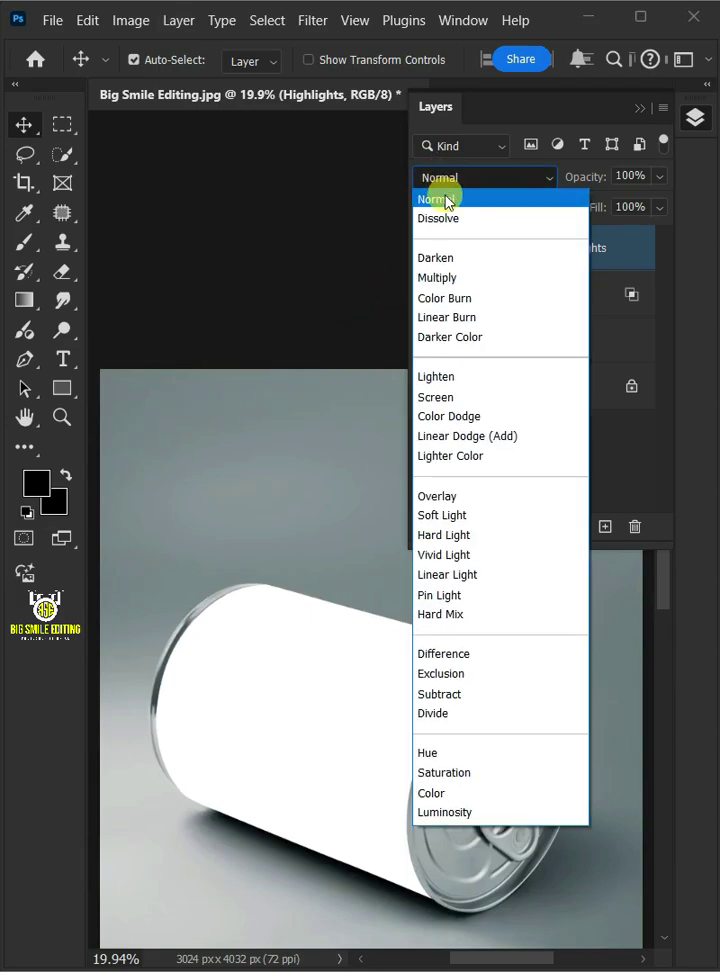
left_click(437, 515)
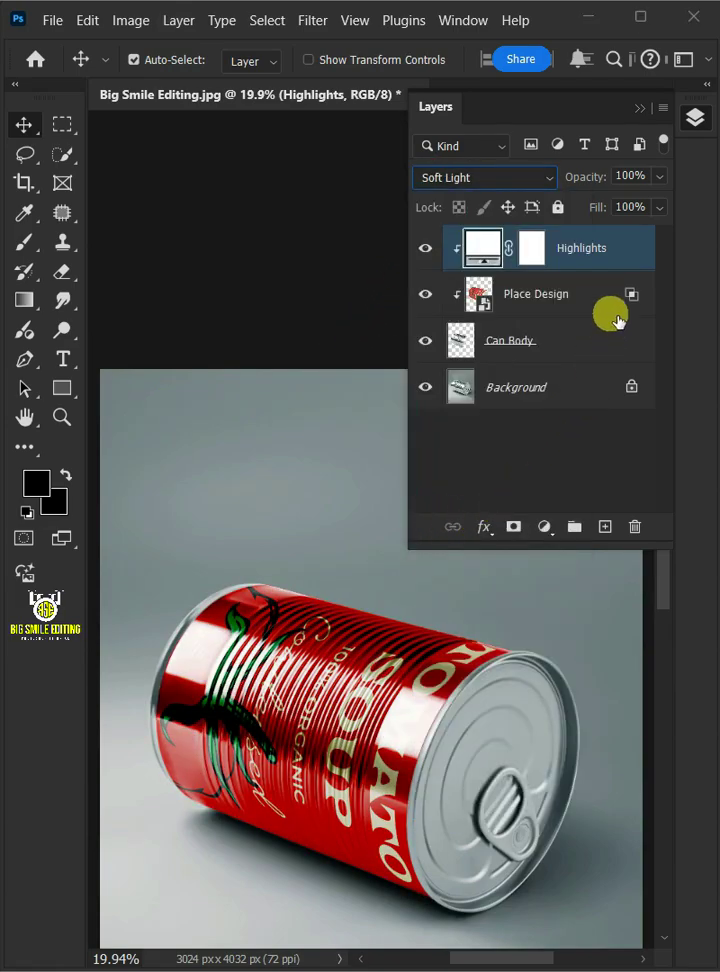
left_click_drag(661, 205, 615, 214)
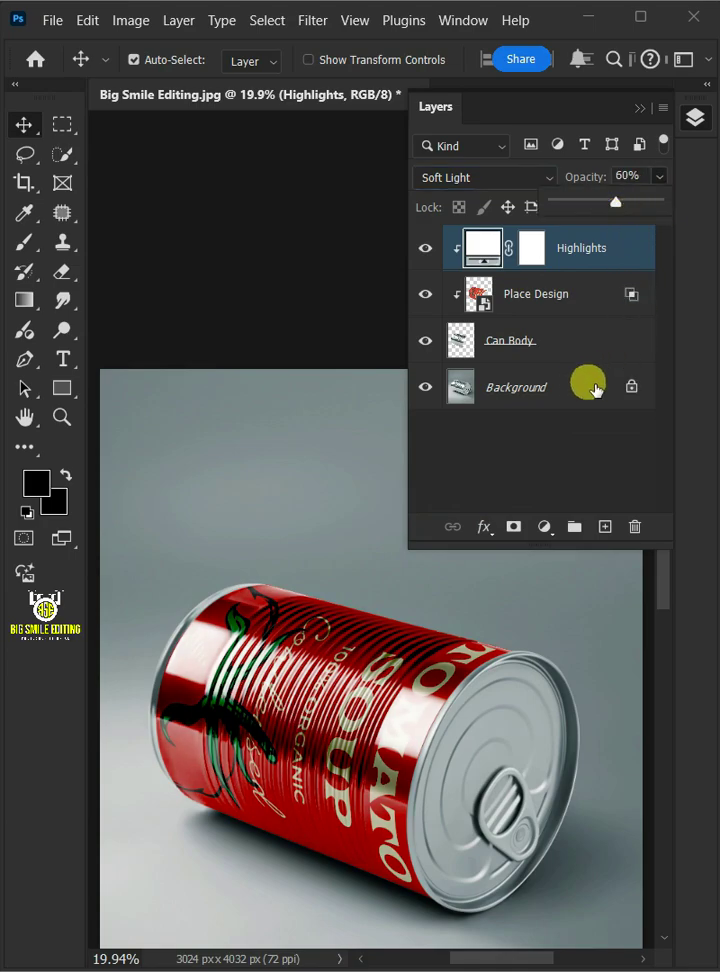
- On the Background layer, select the whole can and lid with Object Selection in Lasso mode
left_click(519, 391)
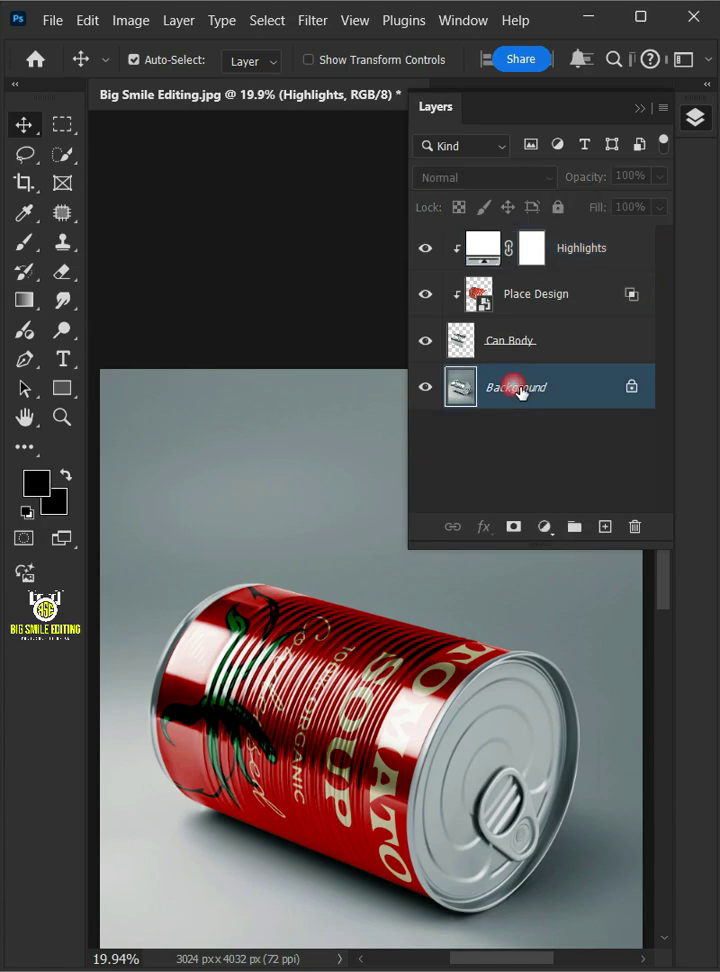
left_click(66, 156)
left_click(152, 155)
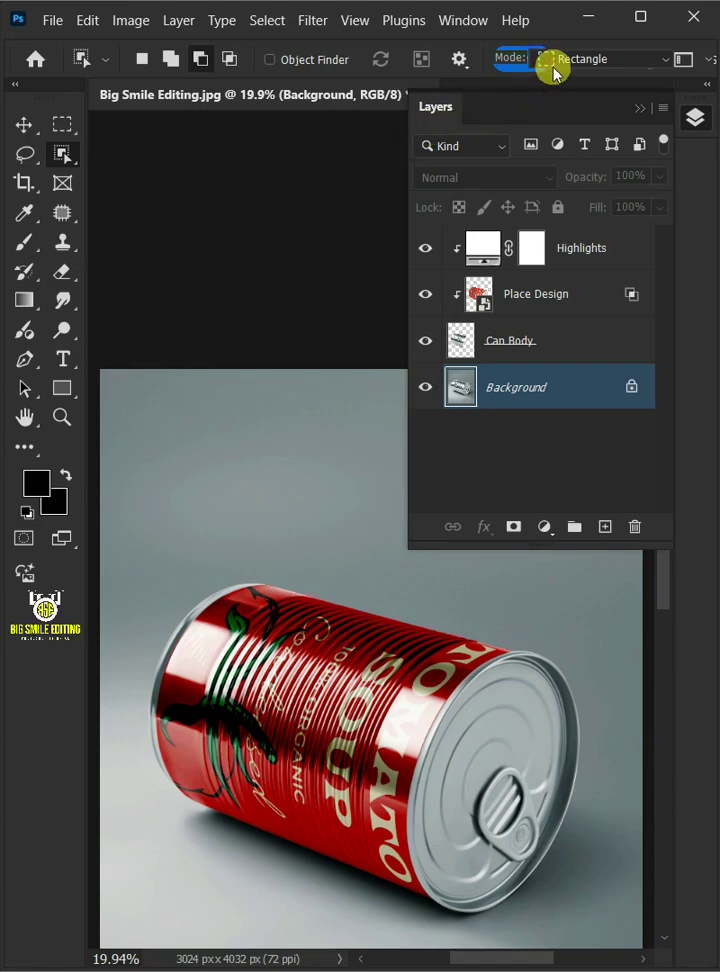
left_click(558, 62)
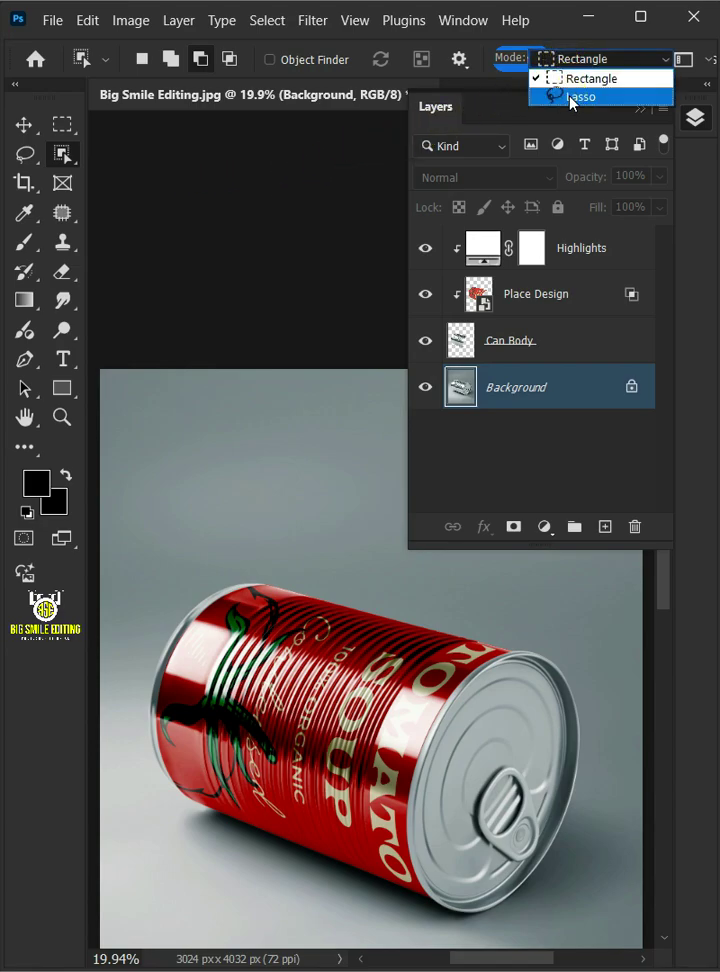
left_click(572, 97)
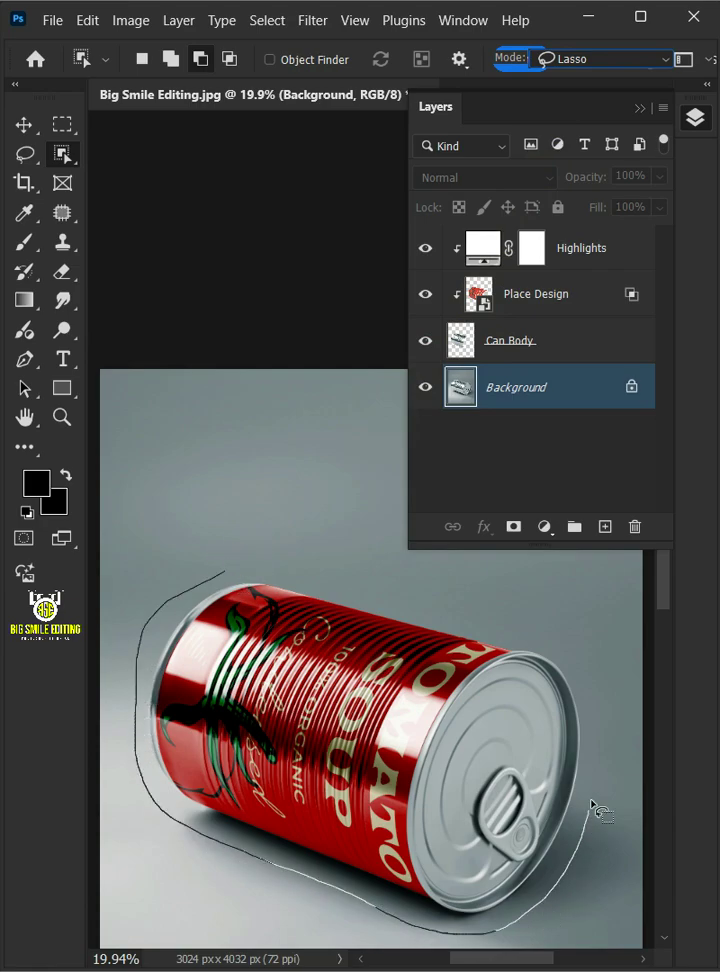
left_click_drag(234, 578, 238, 580)
- Add a Solid Color fill layer in red #b12828 sampled from the can
left_click(543, 524)
left_click(630, 555)
left_click_drag(418, 607, 386, 817)
left_click(614, 92)
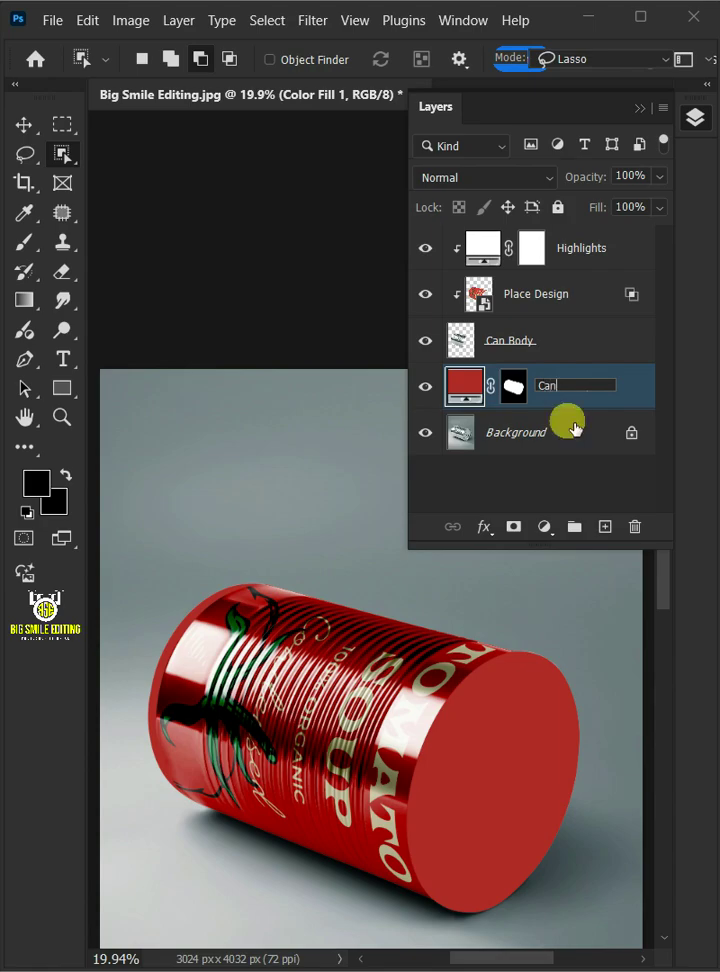
- Name the fill layer Can Color and set its blend mode to Soft Light
key("Return")
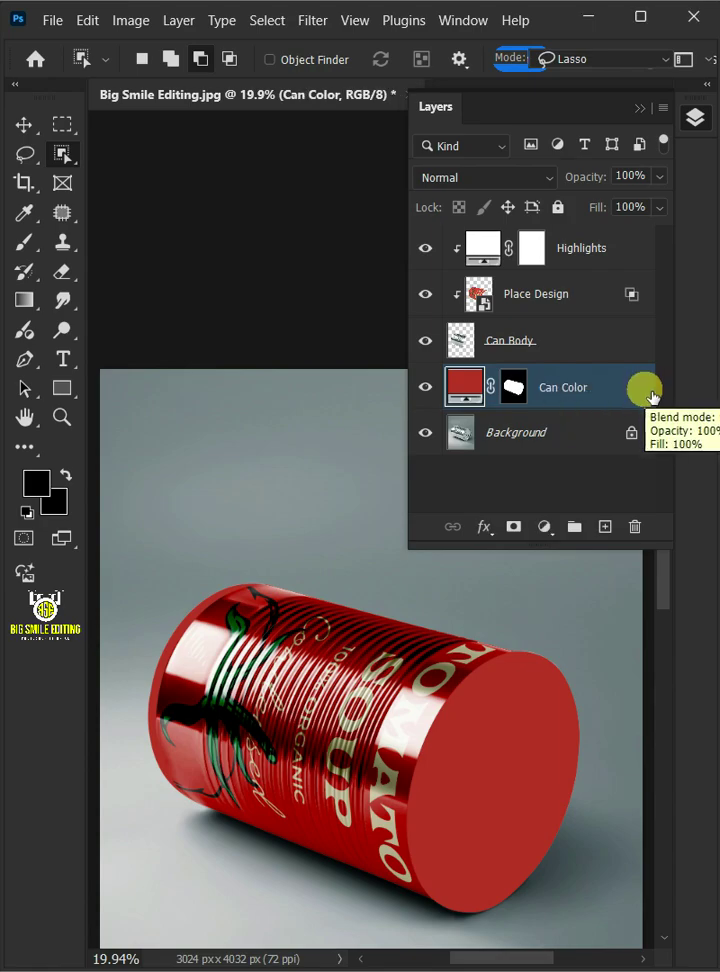
left_click(547, 187)
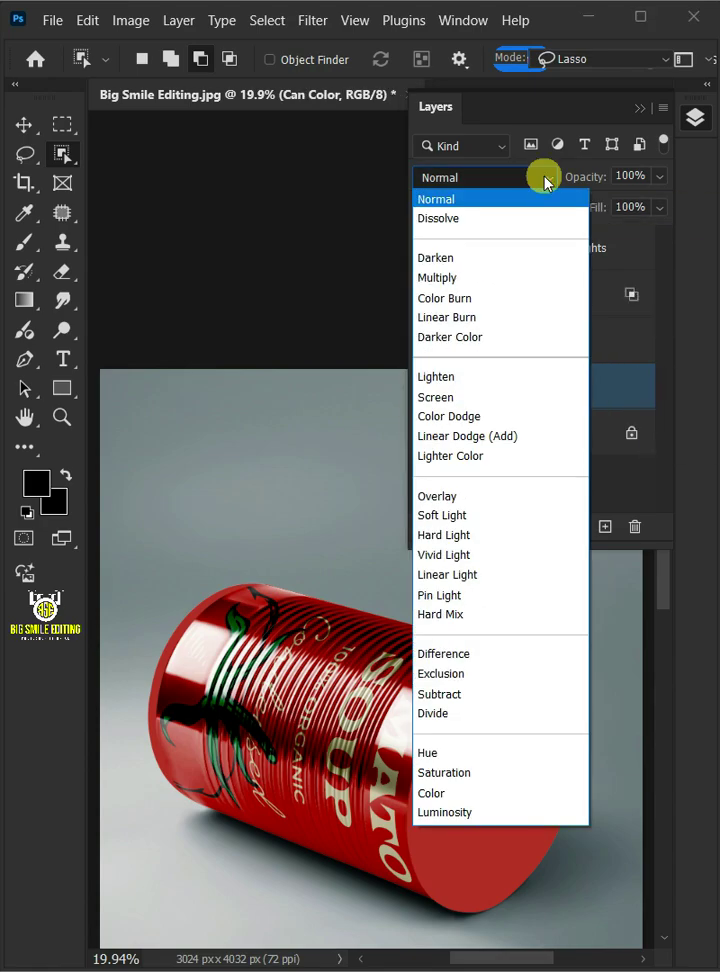
left_click(465, 517)
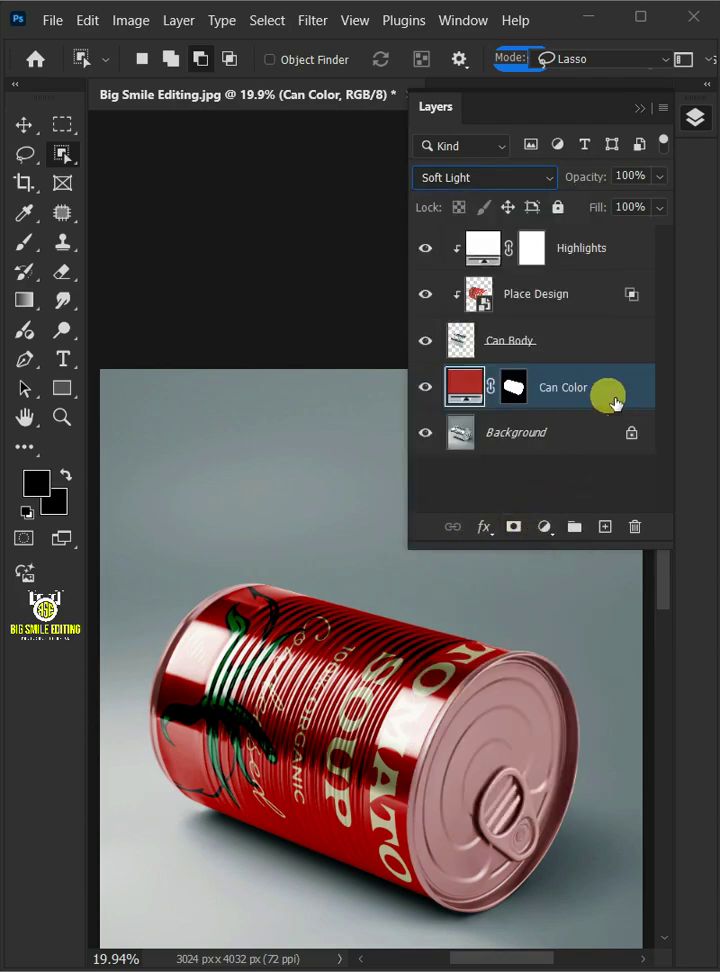
- Duplicate Can Color with Ctrl+J and set the copy's opacity to 50%
key("ctrl+j")
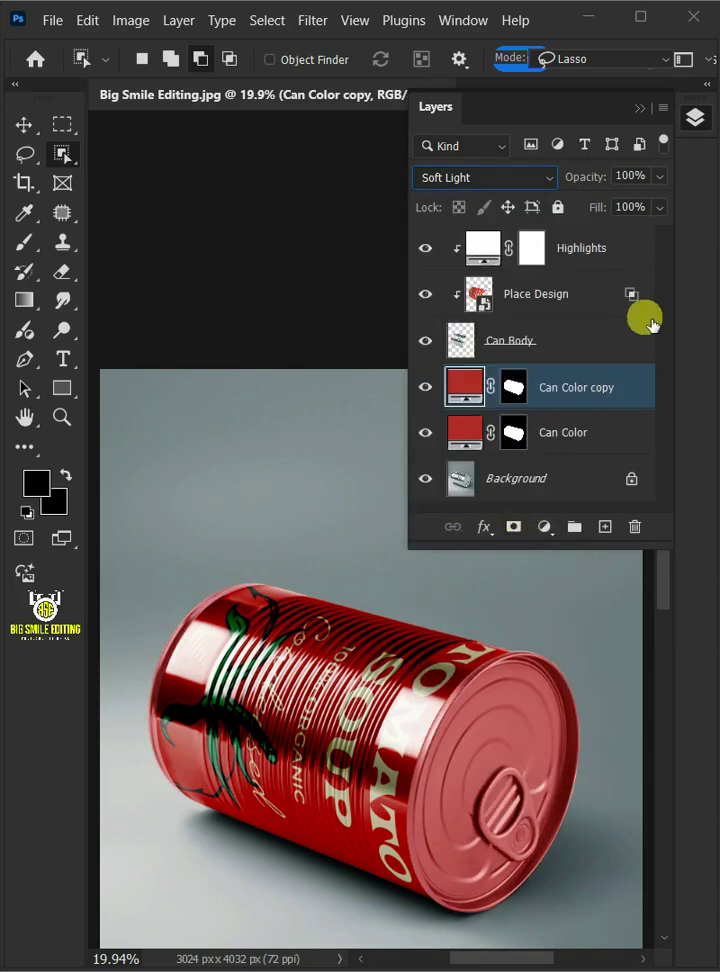
left_click(660, 176)
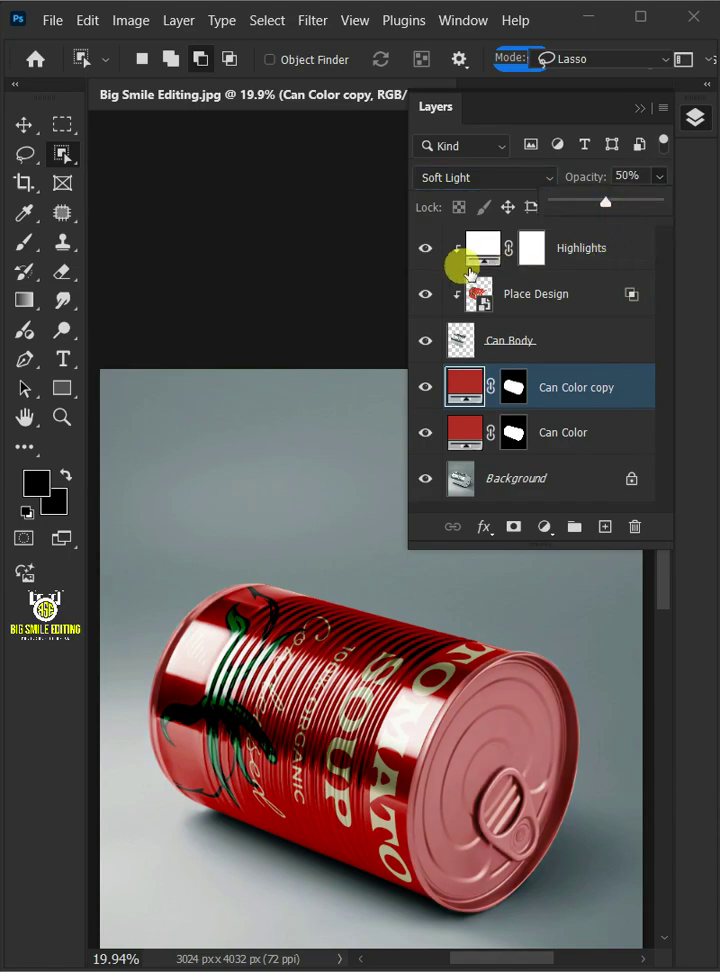
left_click(427, 252)
left_click(428, 293)
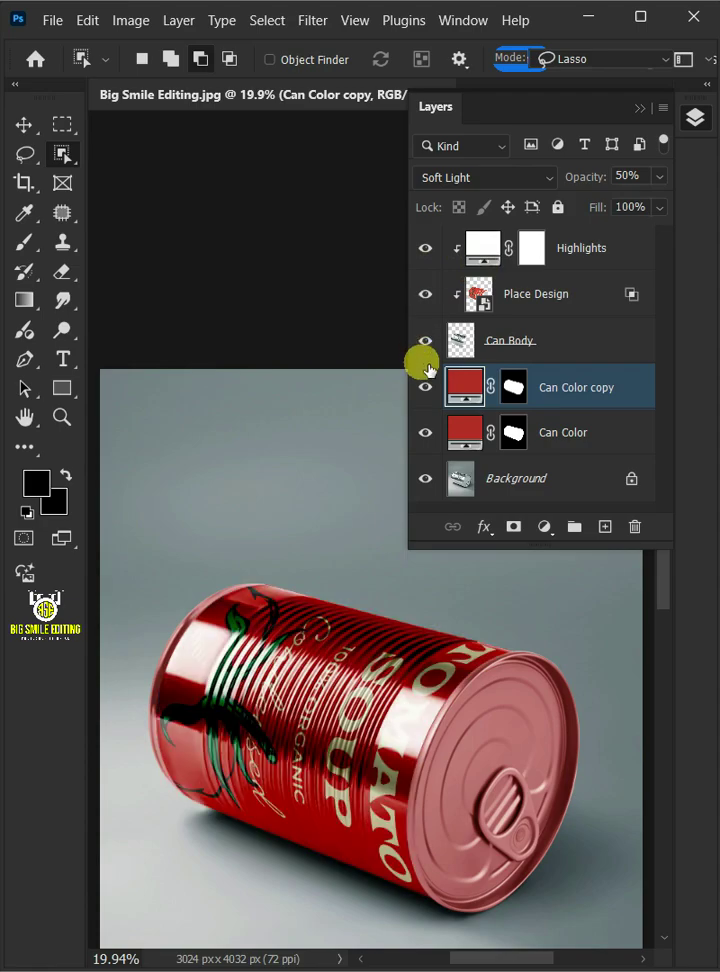